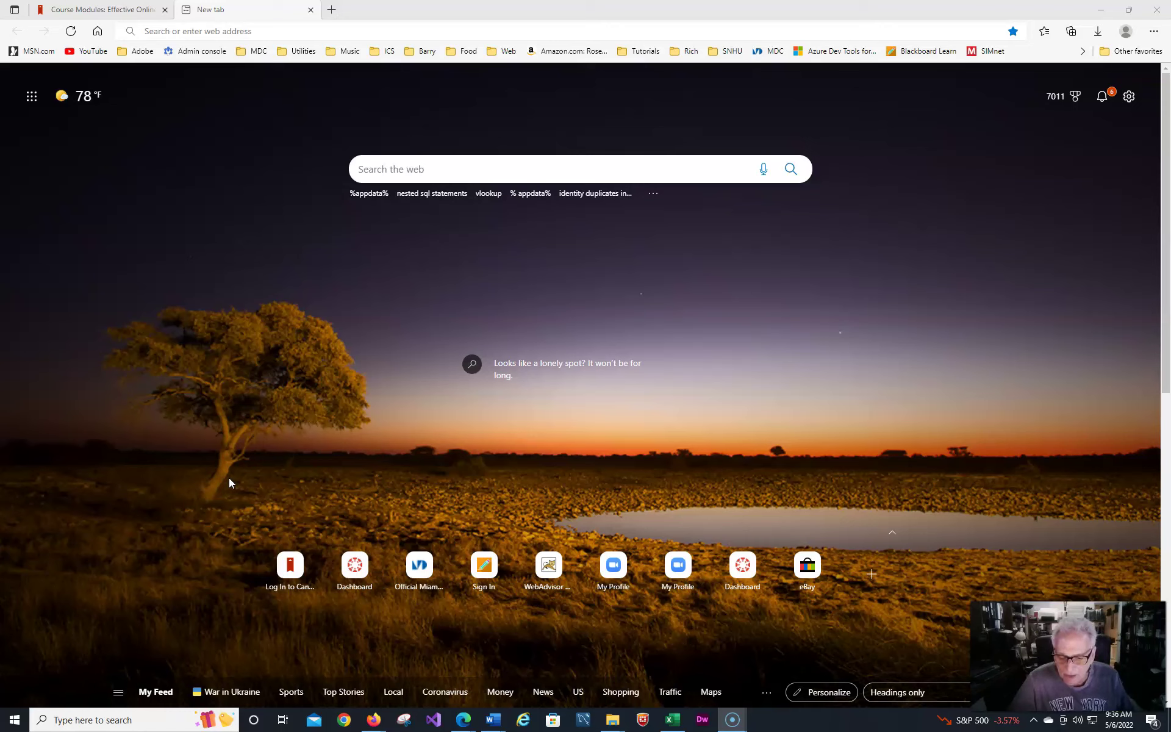
Launch Visio and create a new drawing from the Basic Diagram template with US Units
click(86, 721)
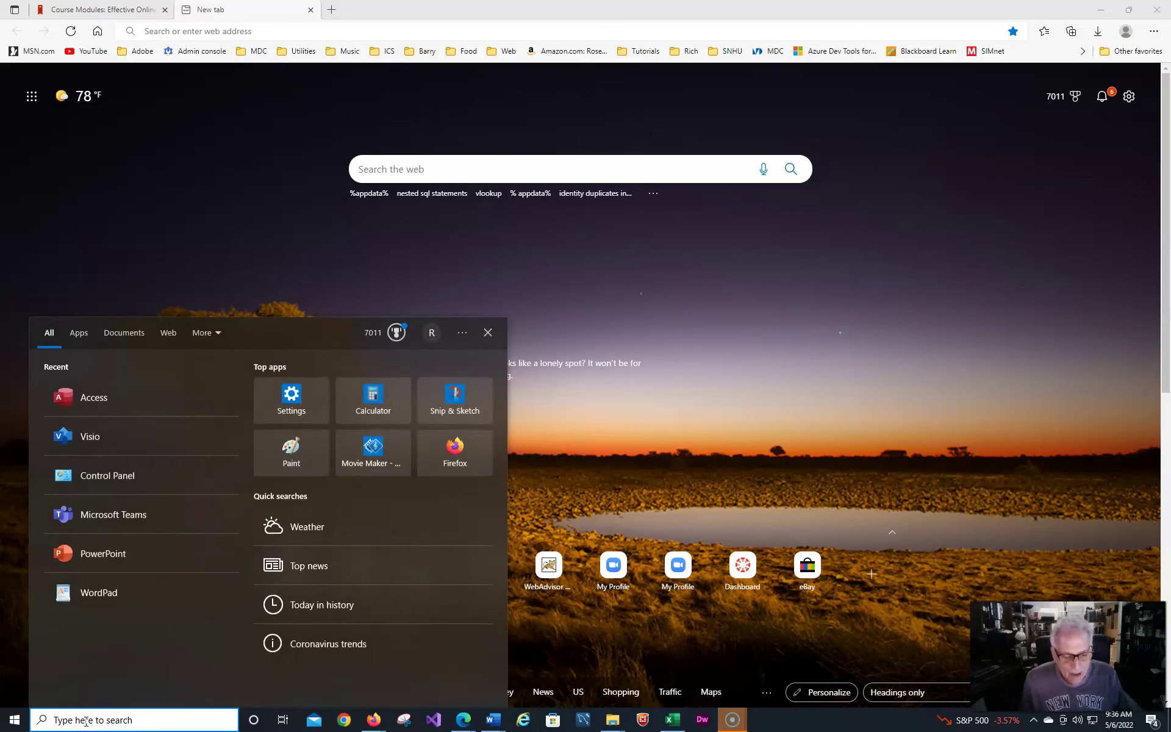
click(122, 429)
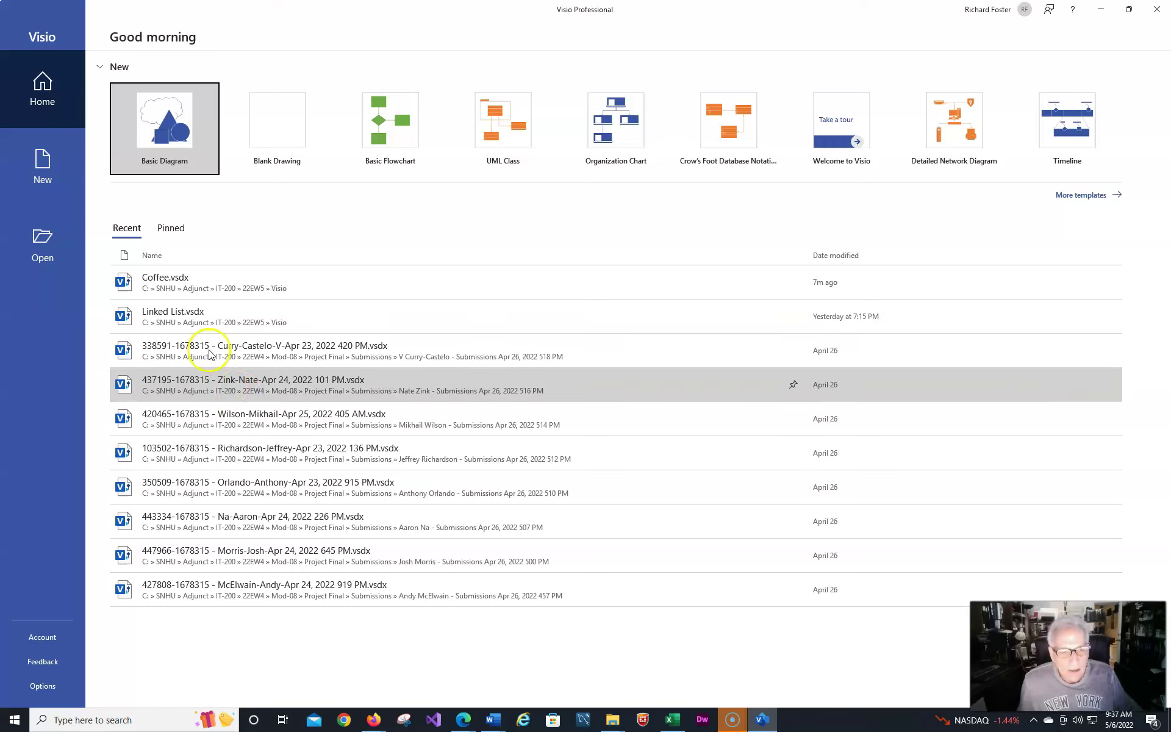
click(40, 158)
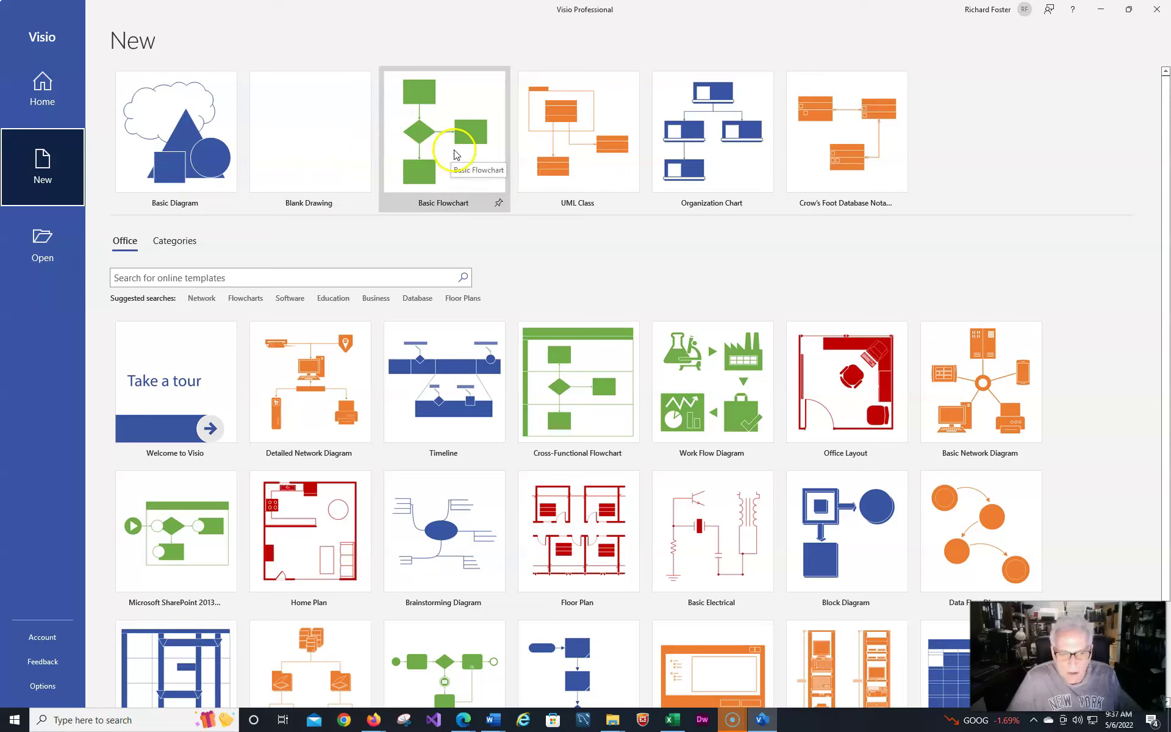
click(183, 160)
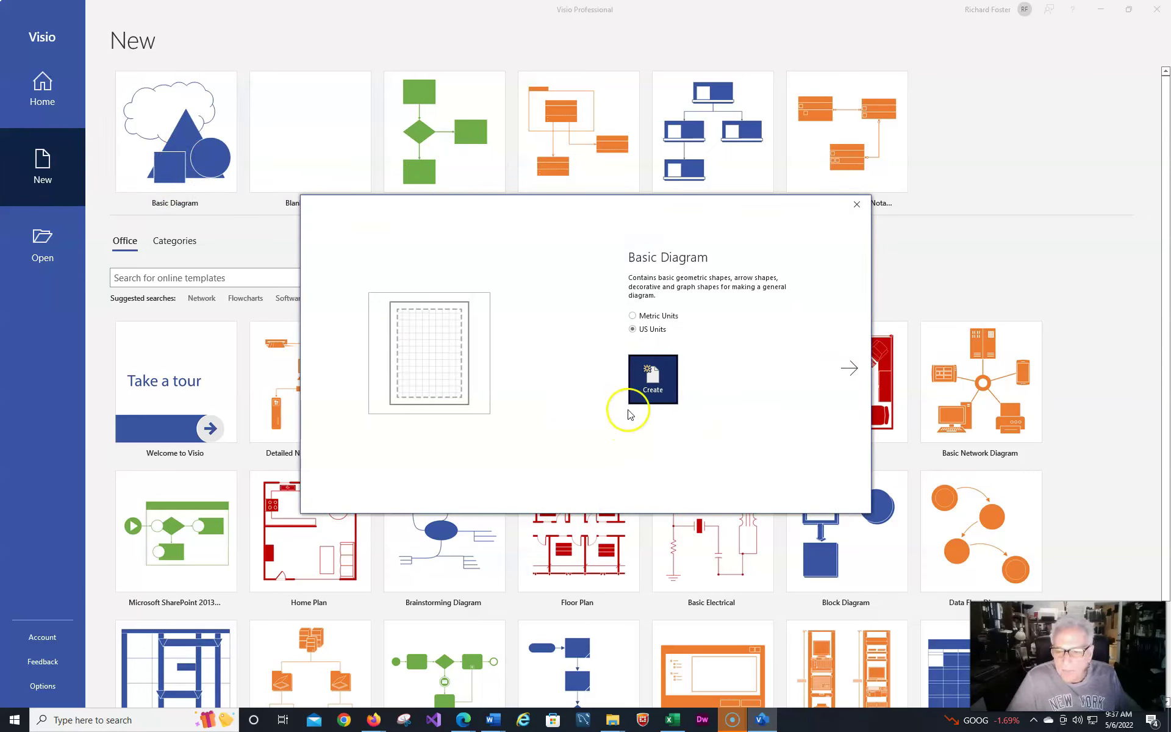
click(650, 390)
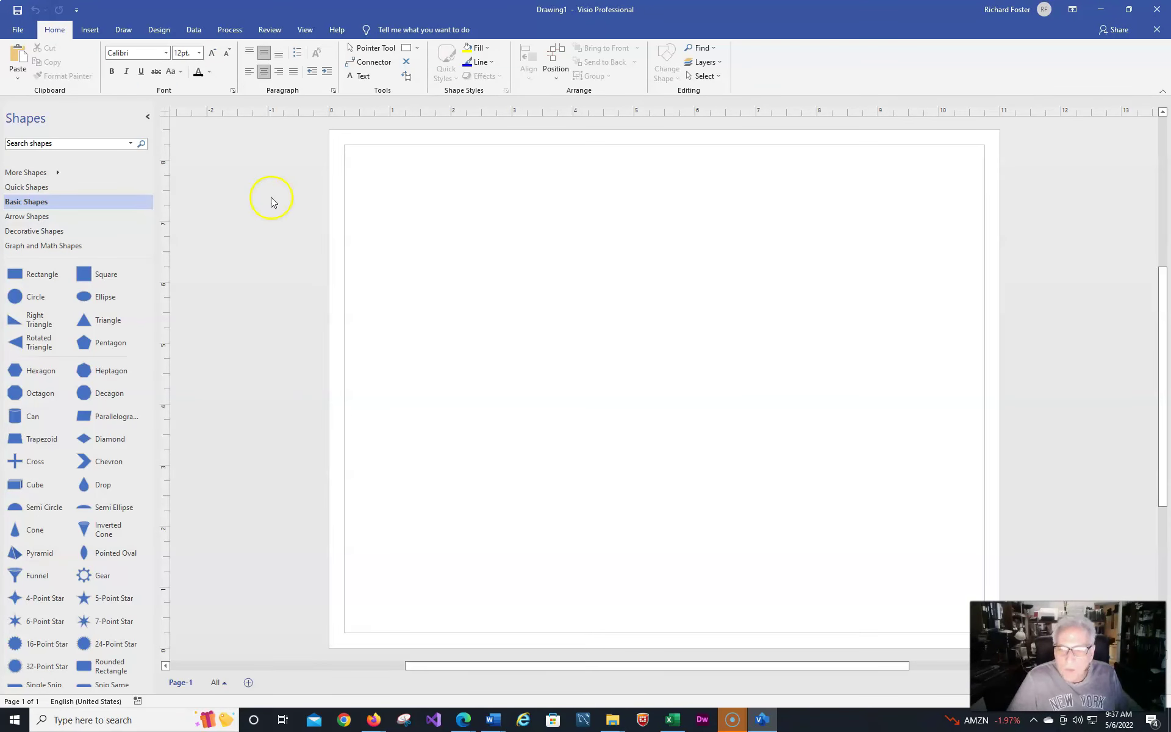
Save the drawing as Coffee-02 in the 22EW5 Visio folder, in Visio Drawing format
click(16, 31)
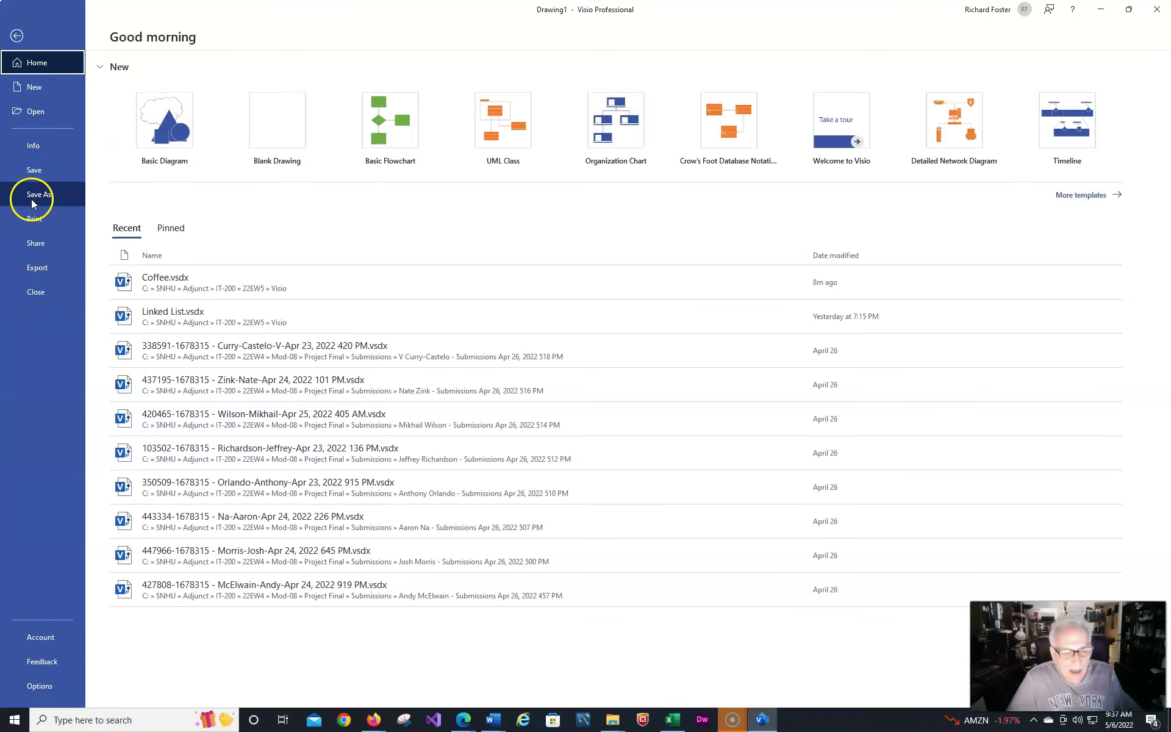
click(31, 196)
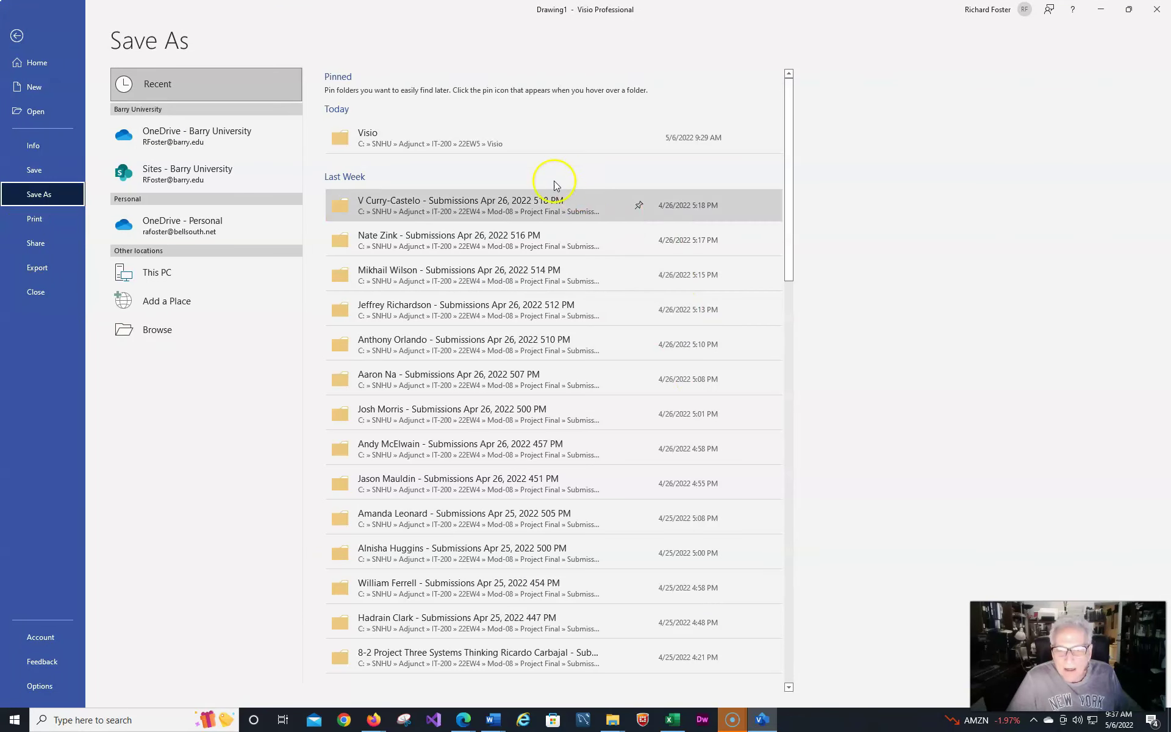
click(480, 146)
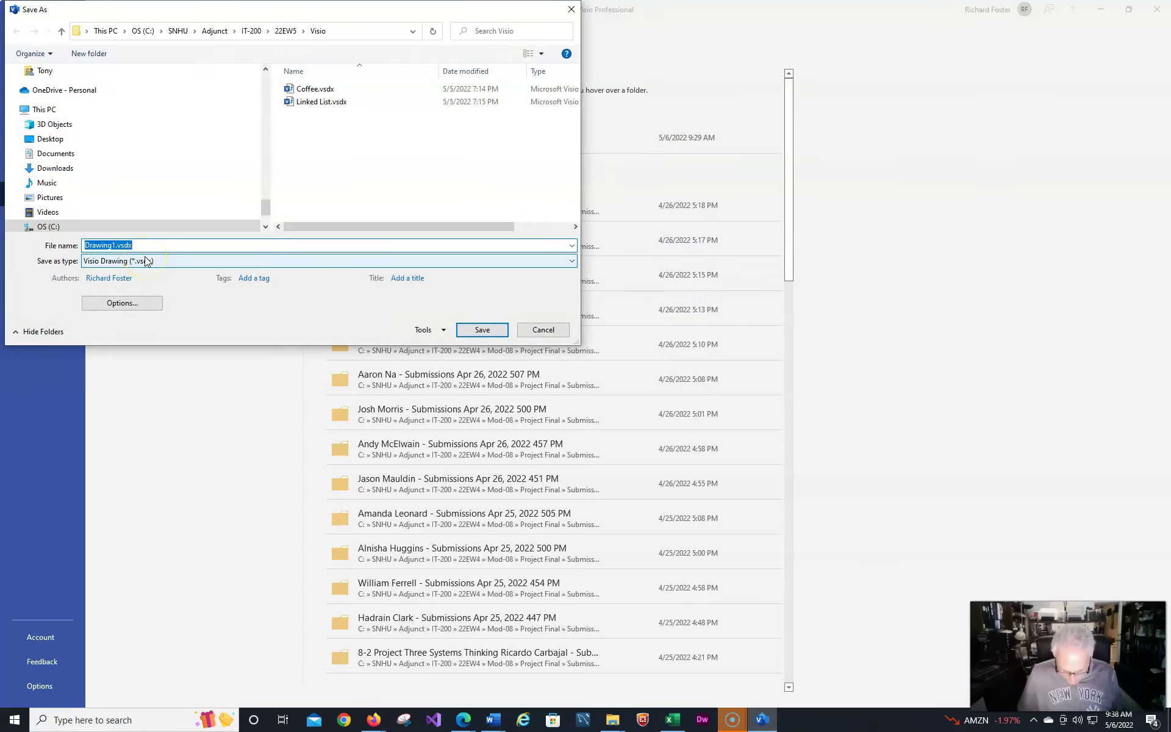
text(Coo)
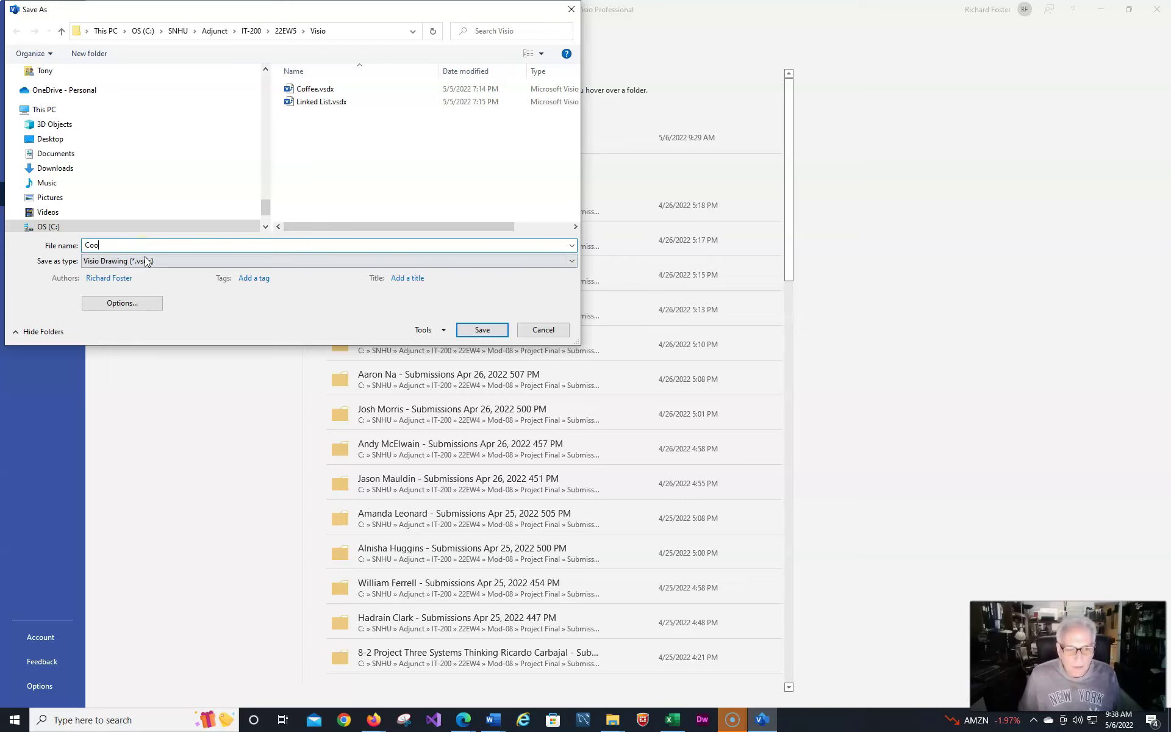
text(ffee)
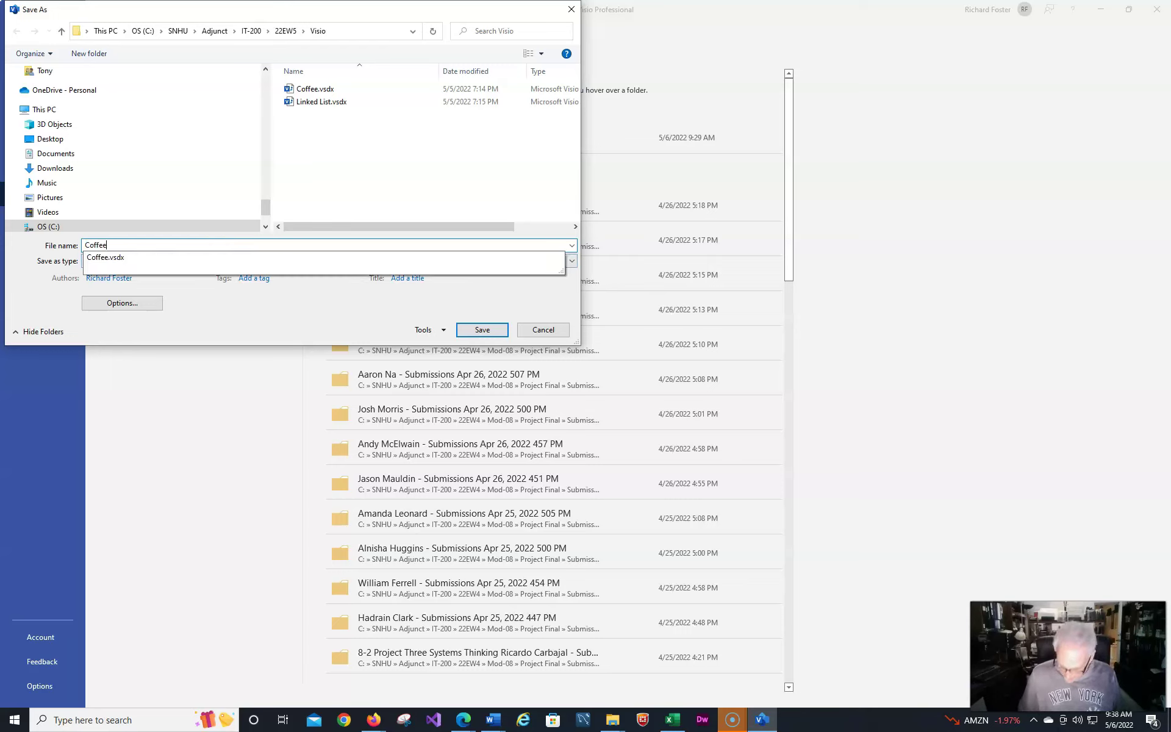
text(-02)
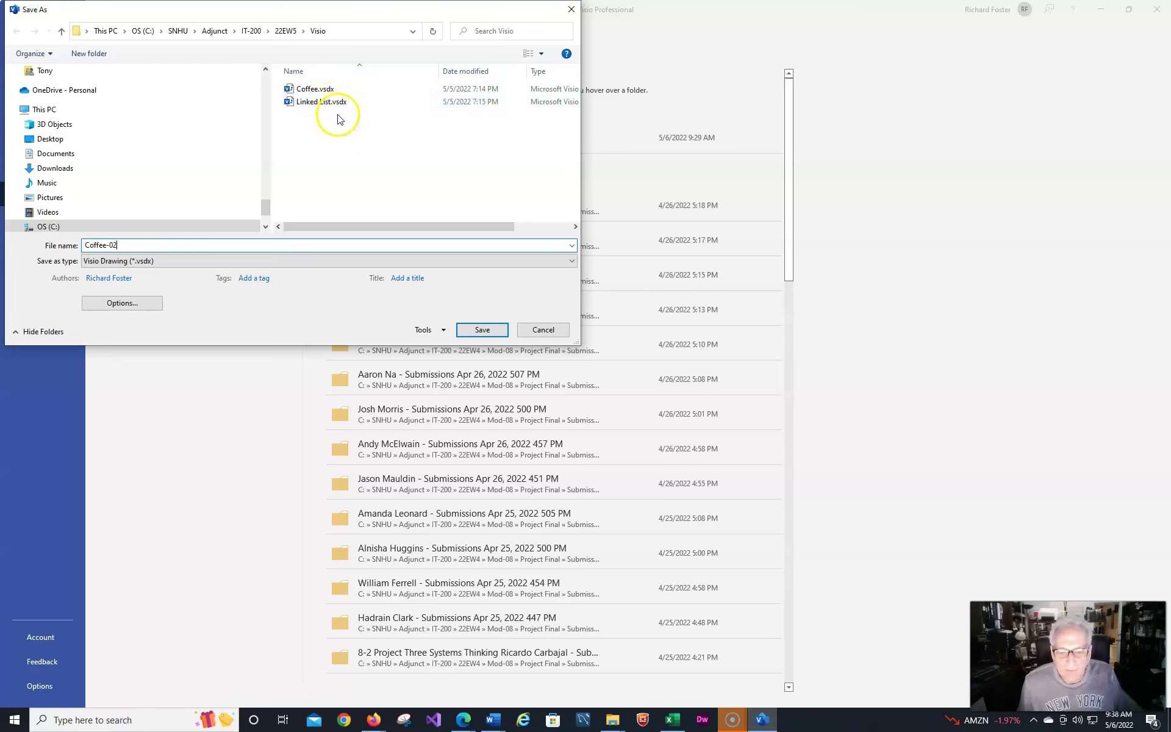
click(482, 330)
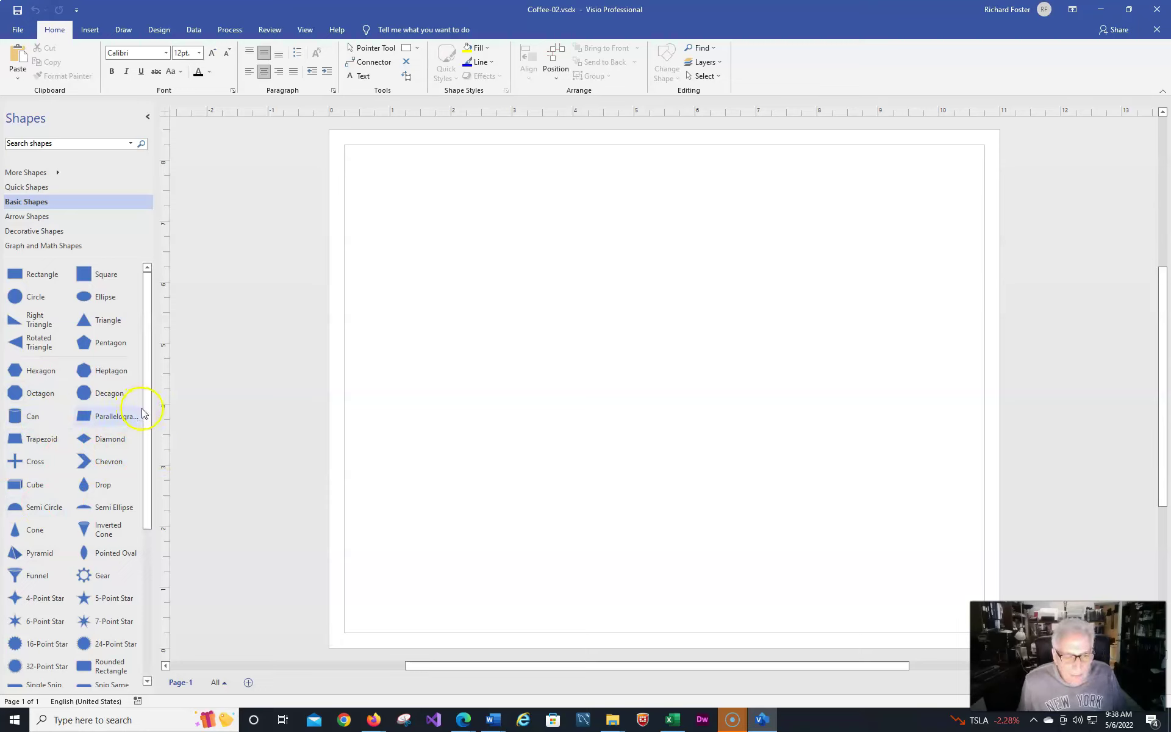
Place a square from the Basic Shapes stencil in the upper part of the page, left of its centre
drag(149, 411, 148, 560)
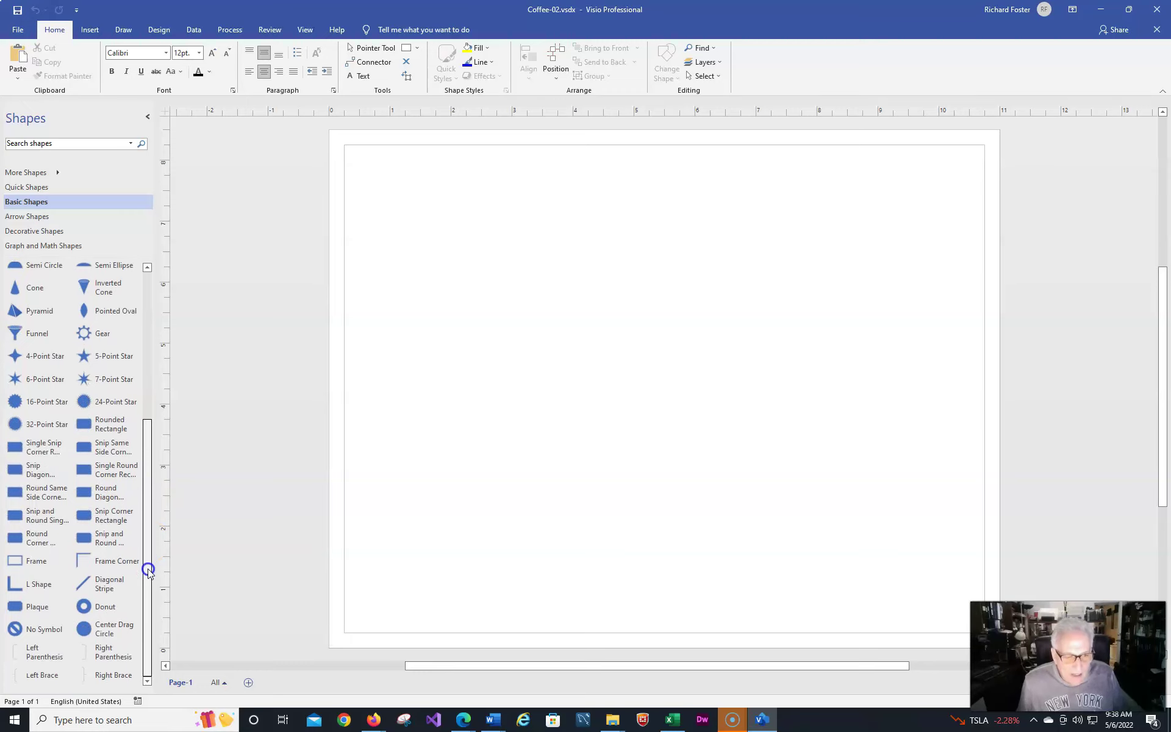
drag(149, 571, 166, 456)
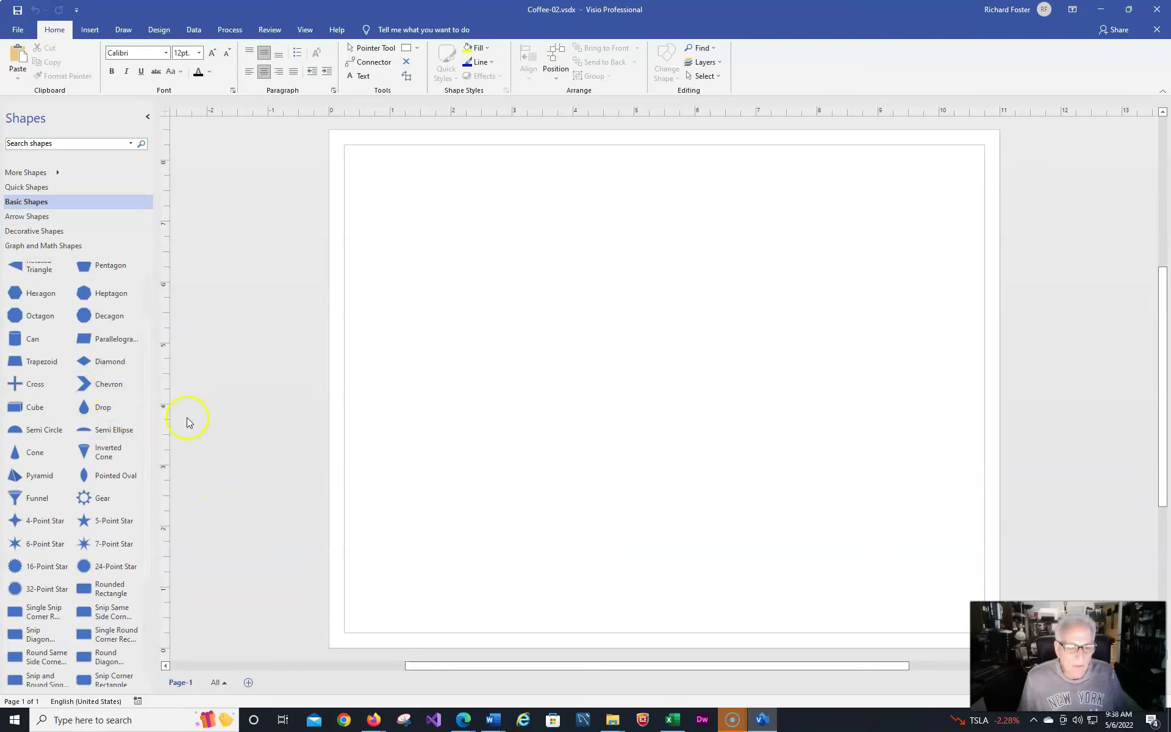
drag(149, 412, 173, 293)
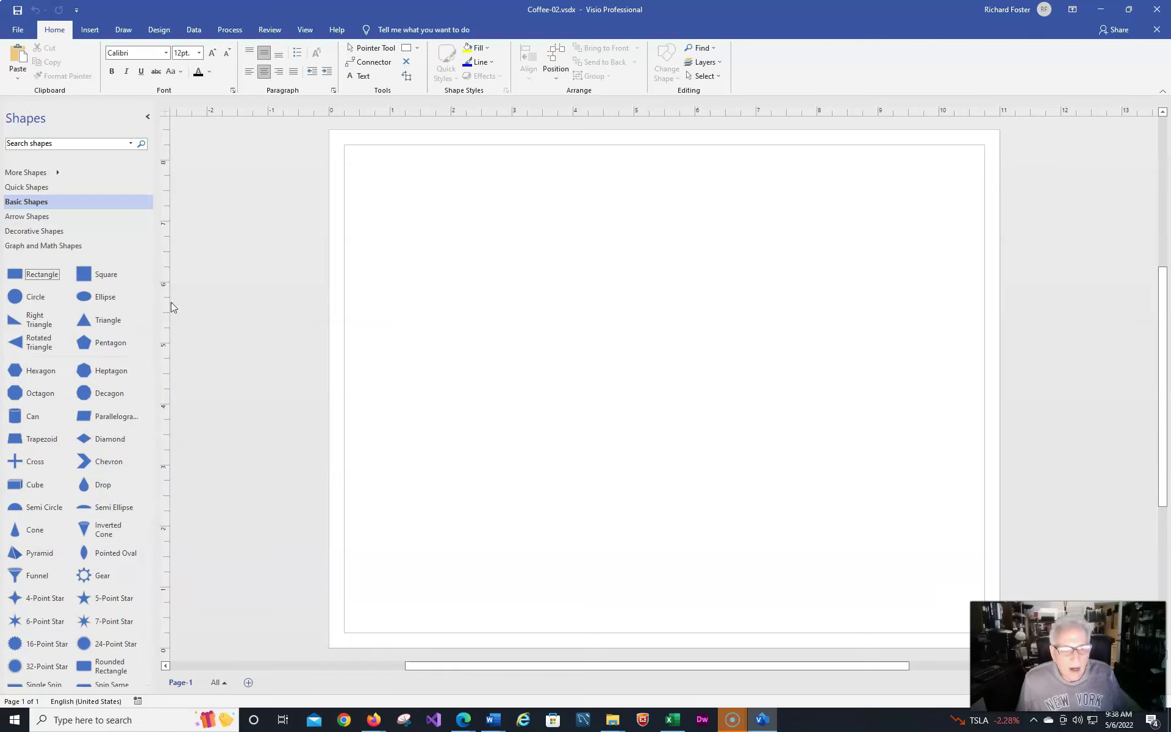
click(28, 284)
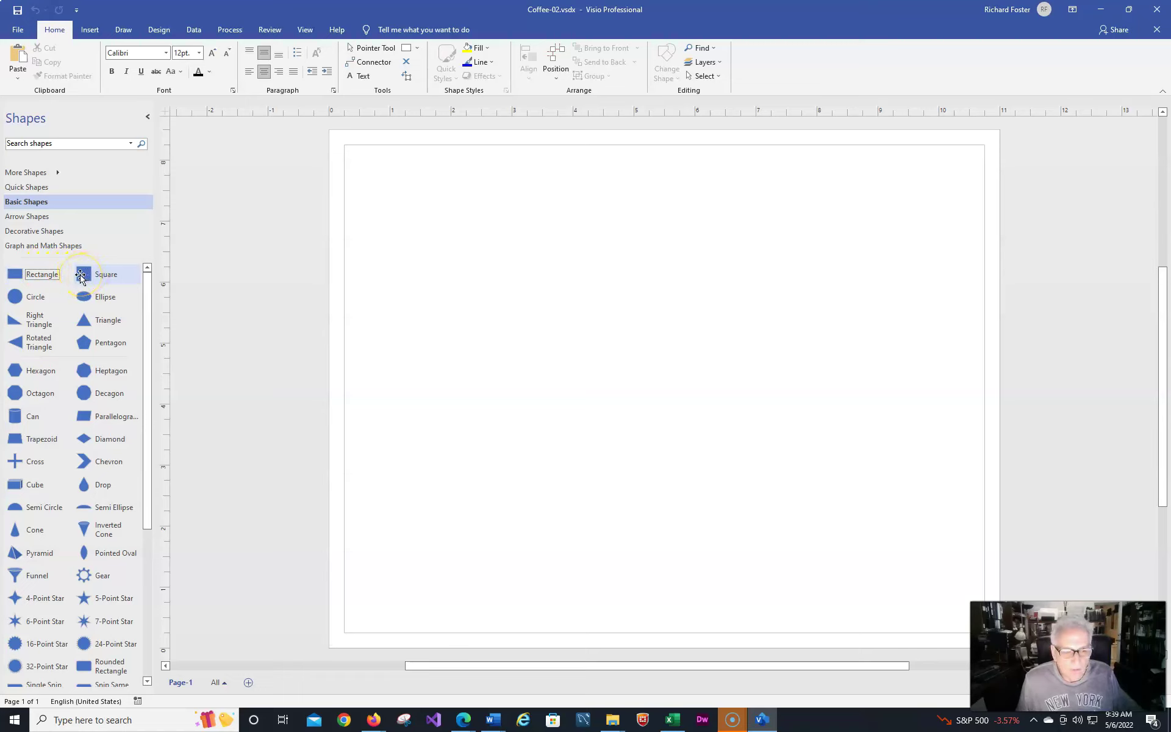
drag(83, 278, 547, 297)
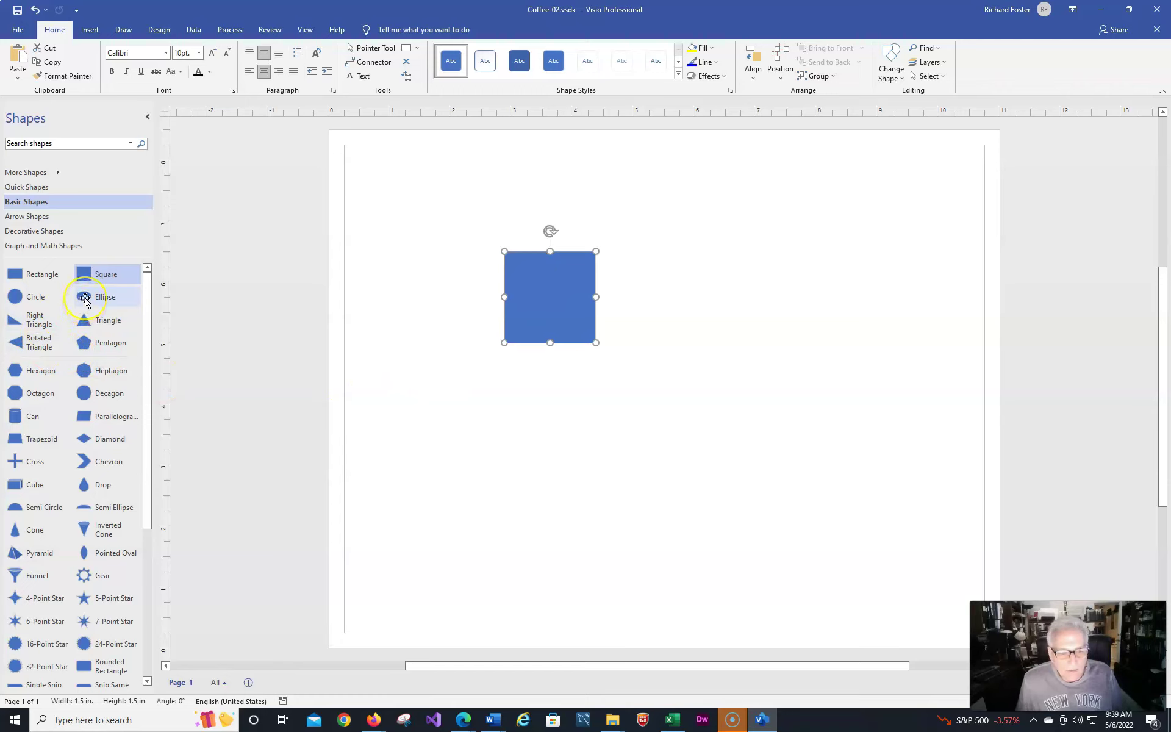
Place an ellipse to the left of the square and shift the square slightly farther right to widen the gap
drag(86, 301, 412, 297)
drag(543, 295, 583, 296)
drag(423, 297, 435, 297)
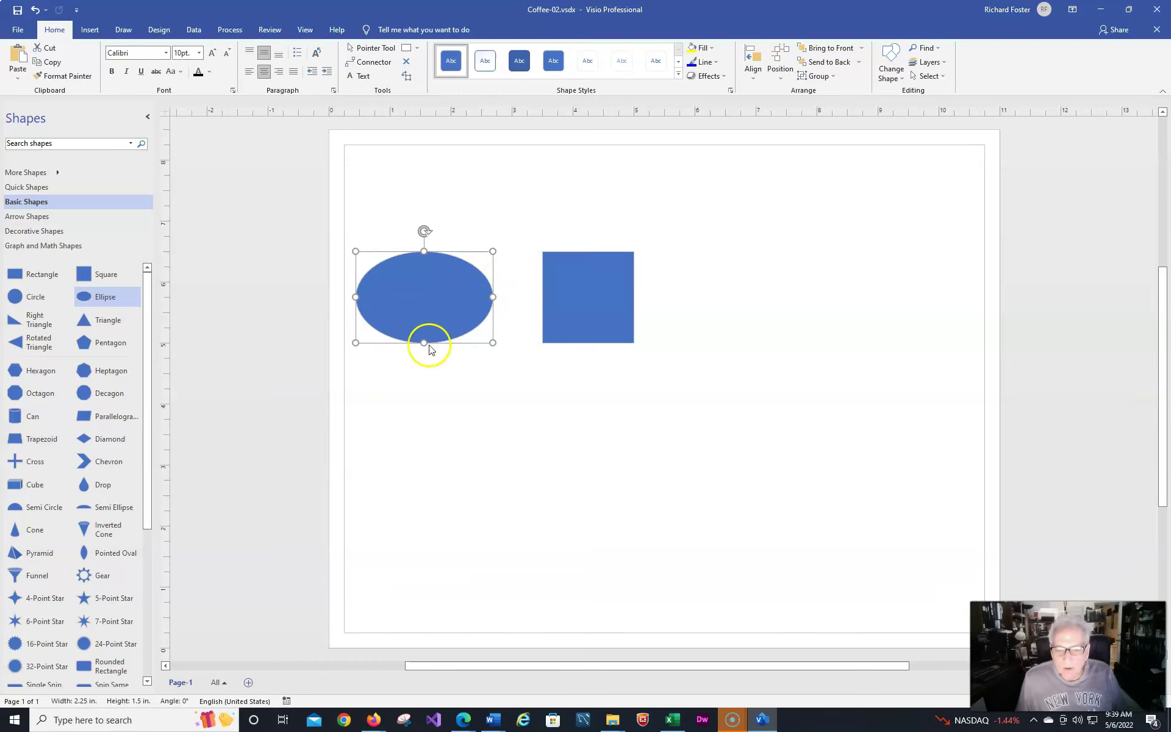
Label the ellipse "Get out Of Bed" on two lines, breaking after "out"
right_click(419, 295)
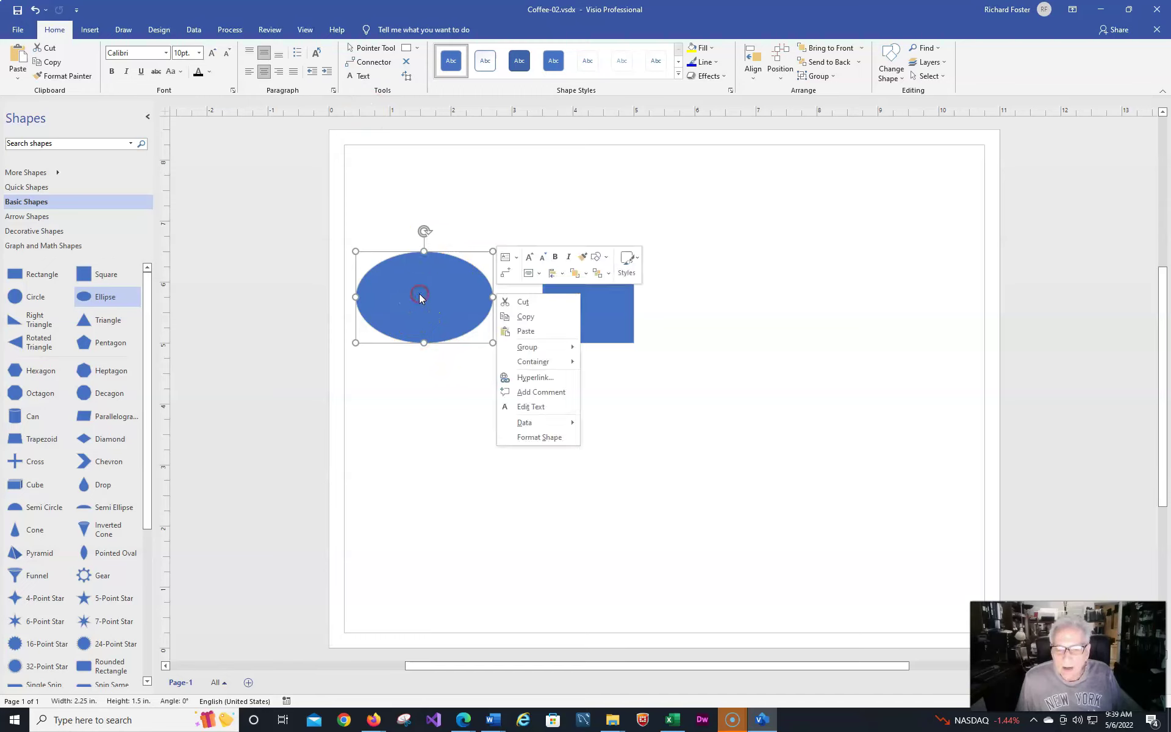
click(537, 407)
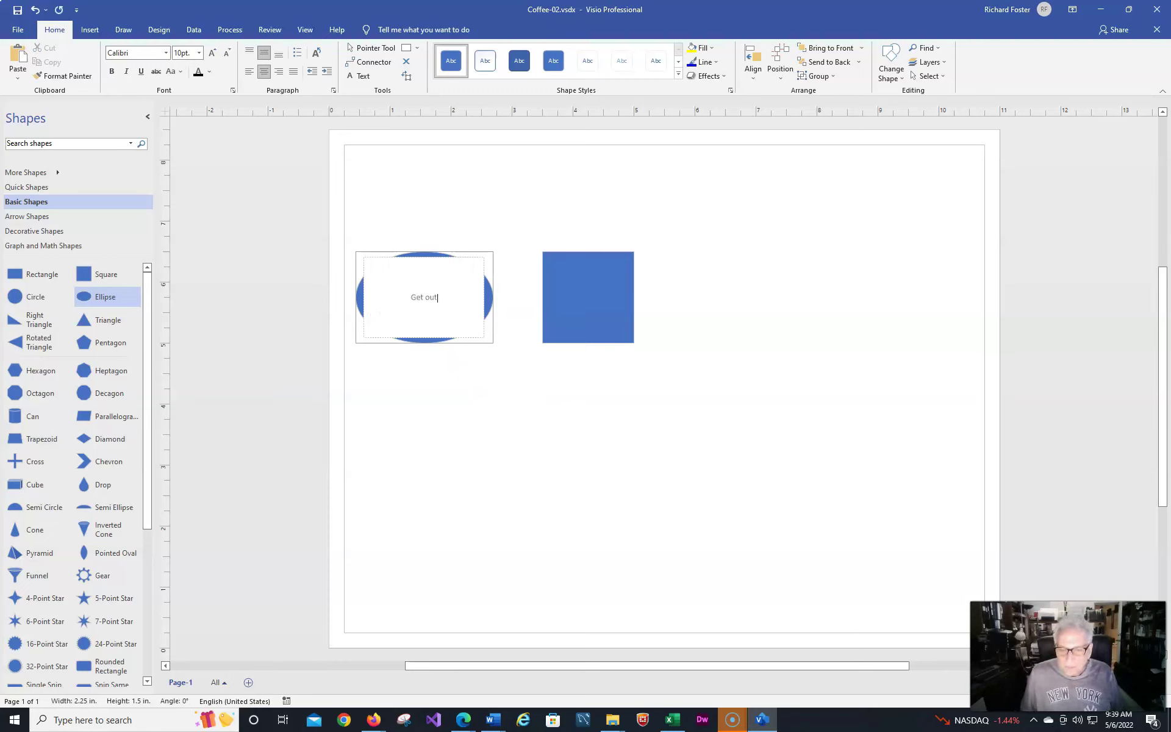
text(Get out)
key(Return)
text(out Of B)
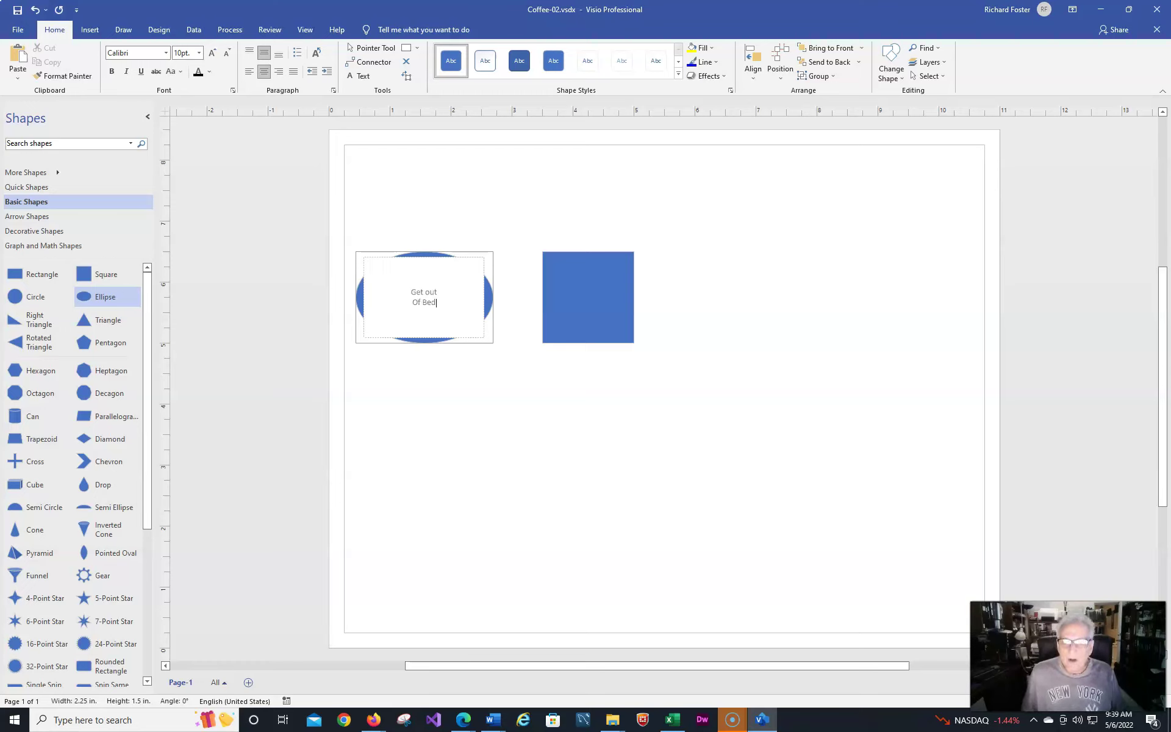
click(500, 438)
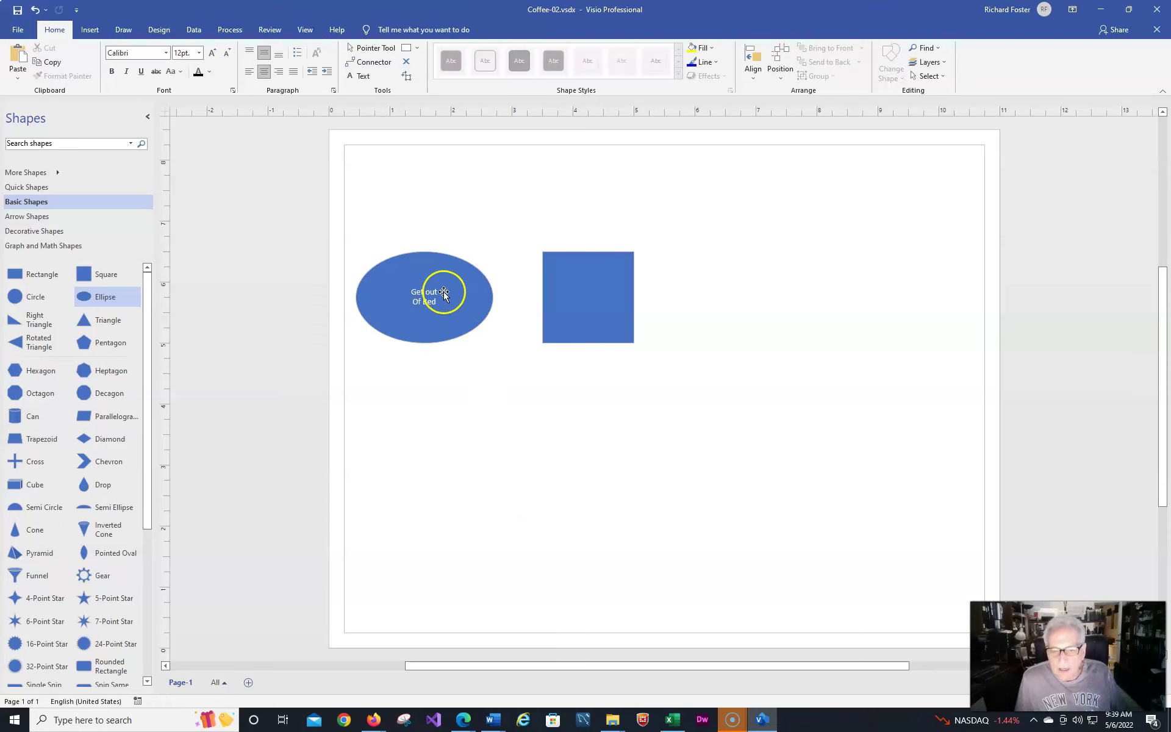
Enlarge the ellipse's label text to 18 pt
click(435, 276)
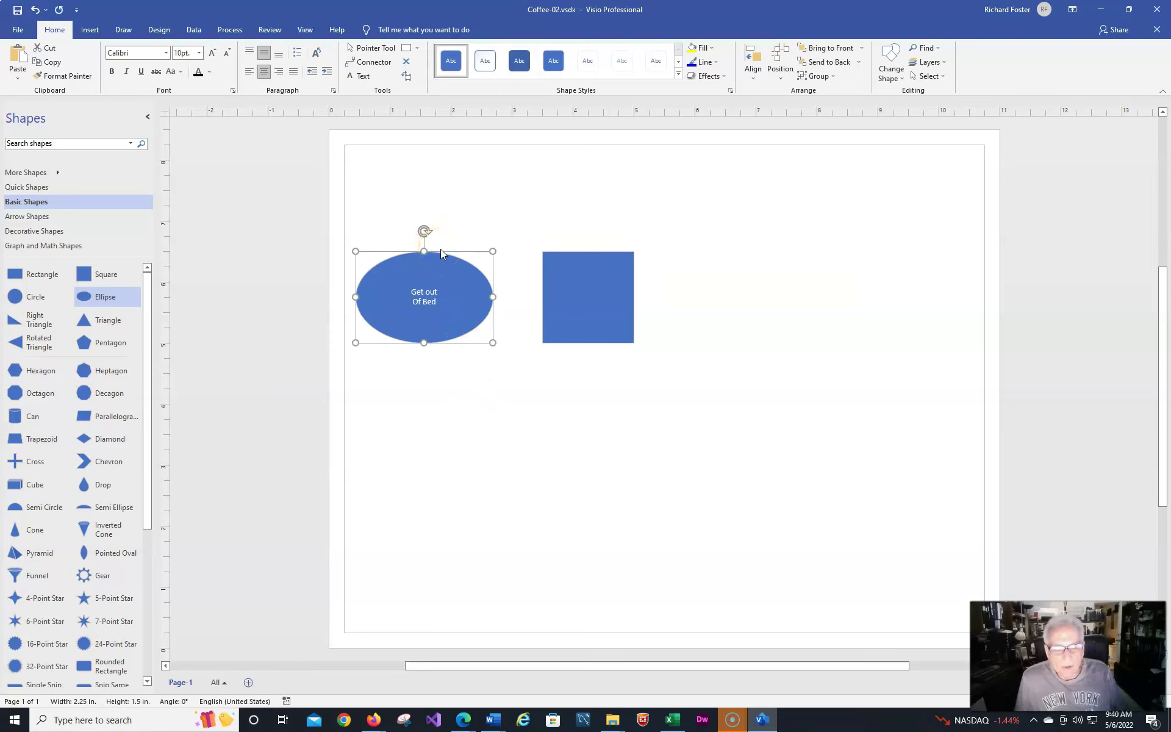
click(210, 54)
click(211, 54)
click(210, 54)
click(211, 53)
click(211, 53)
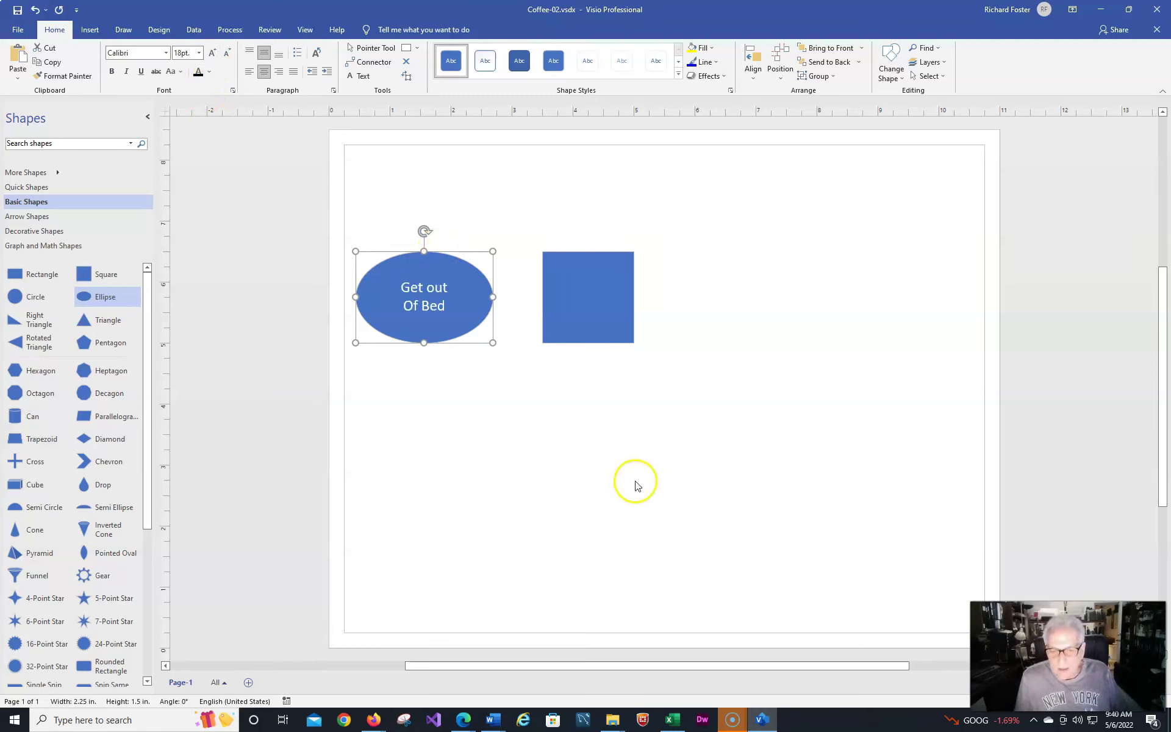
key(Escape)
Capitalize "out" in the ellipse's label so that it reads "Get Out Of Bed"
click(430, 290)
right_click(429, 287)
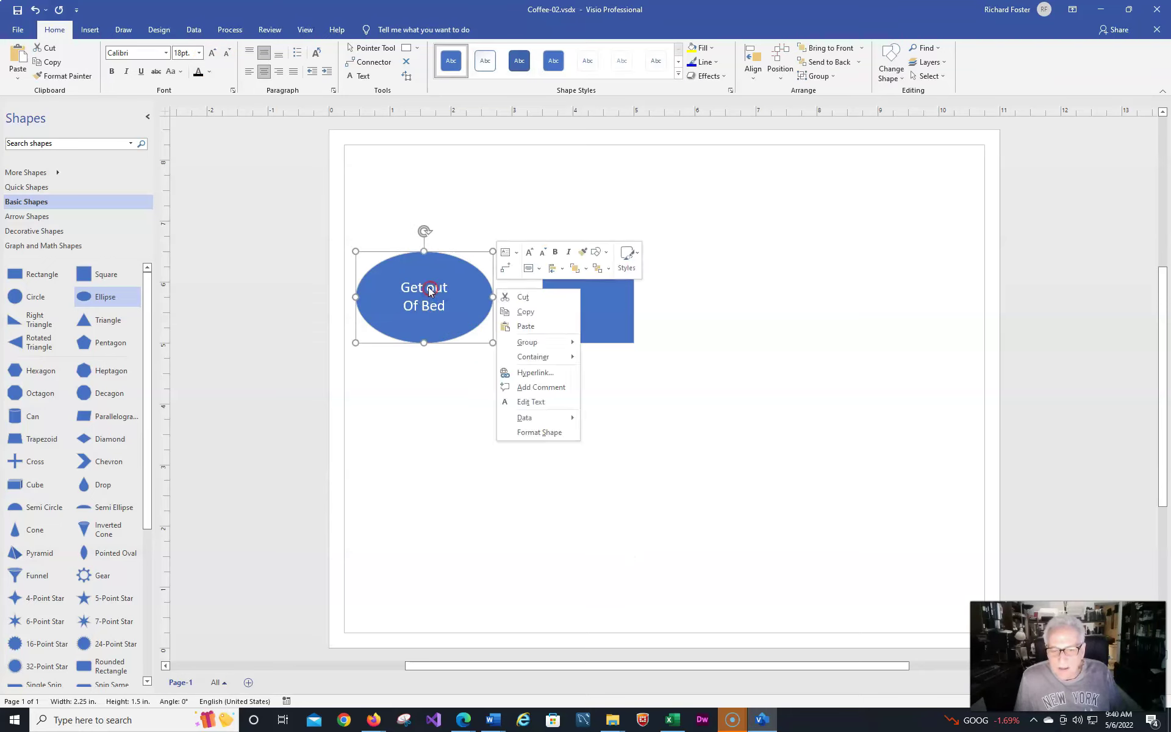
click(521, 401)
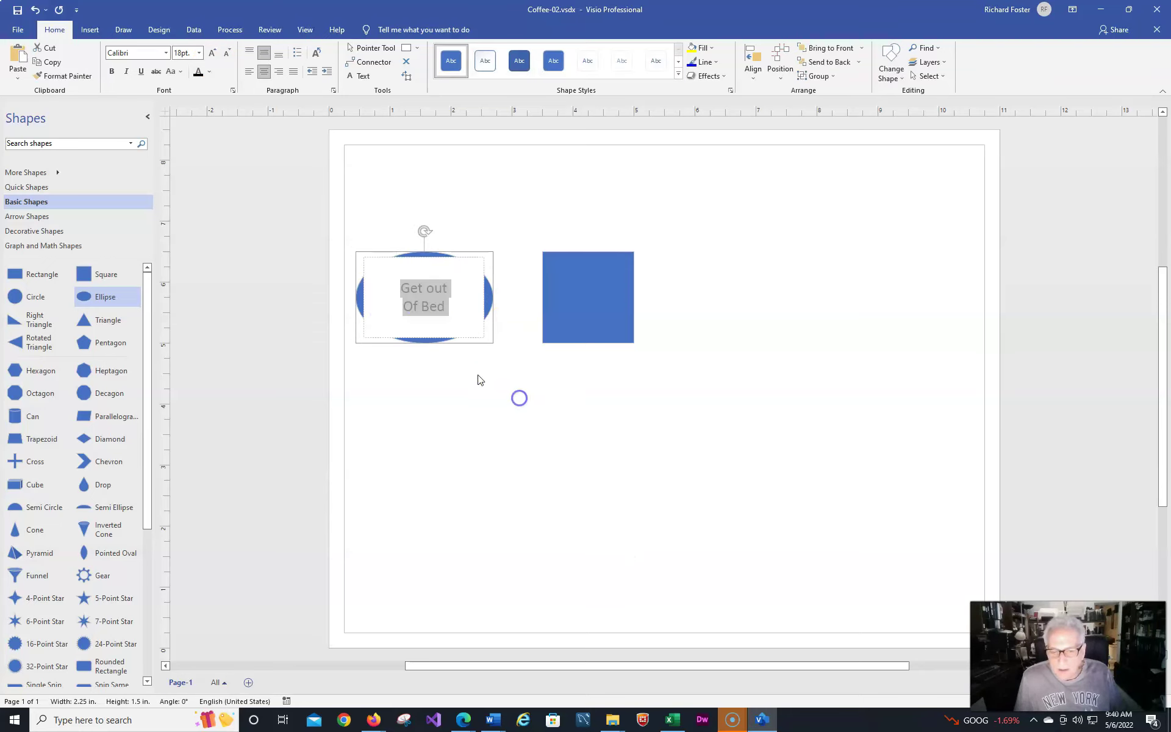
click(430, 289)
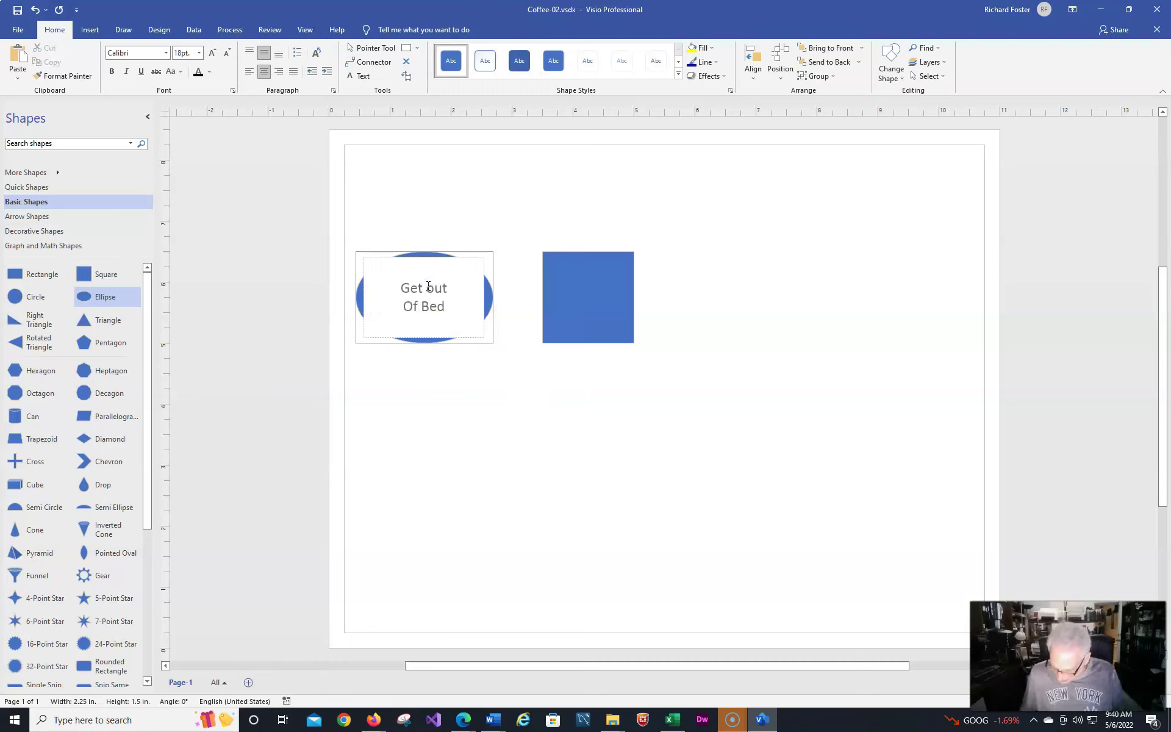
key(Delete)
text(O)
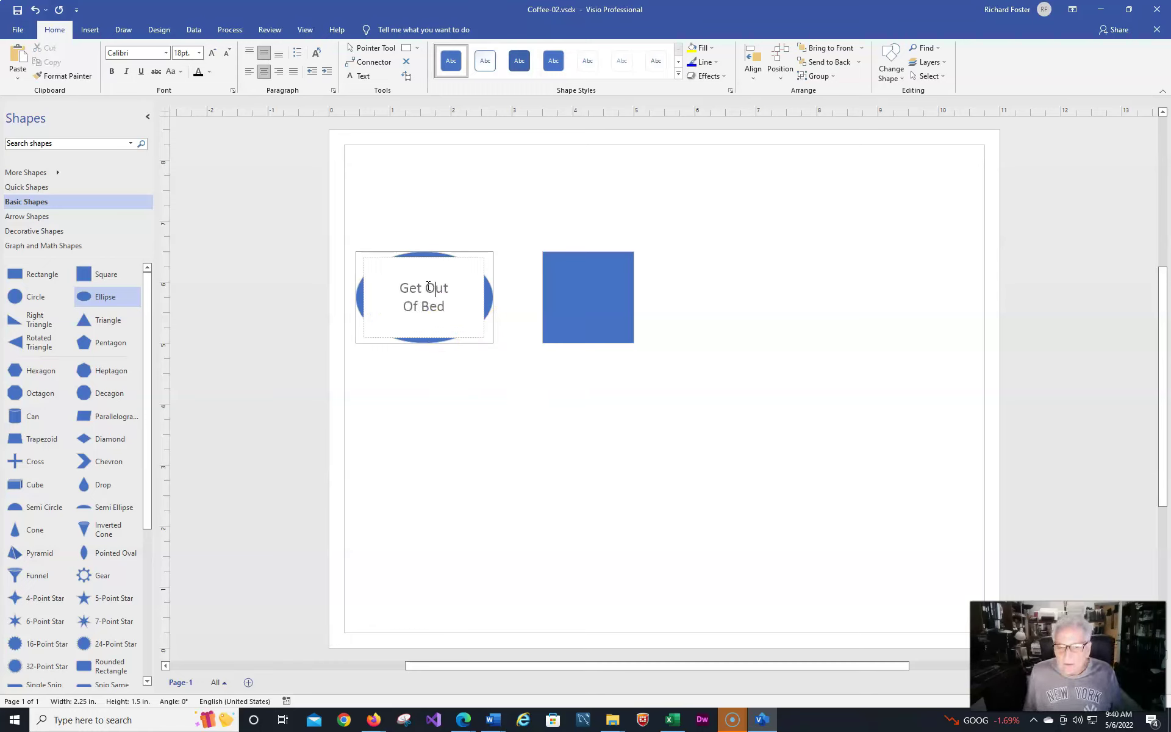
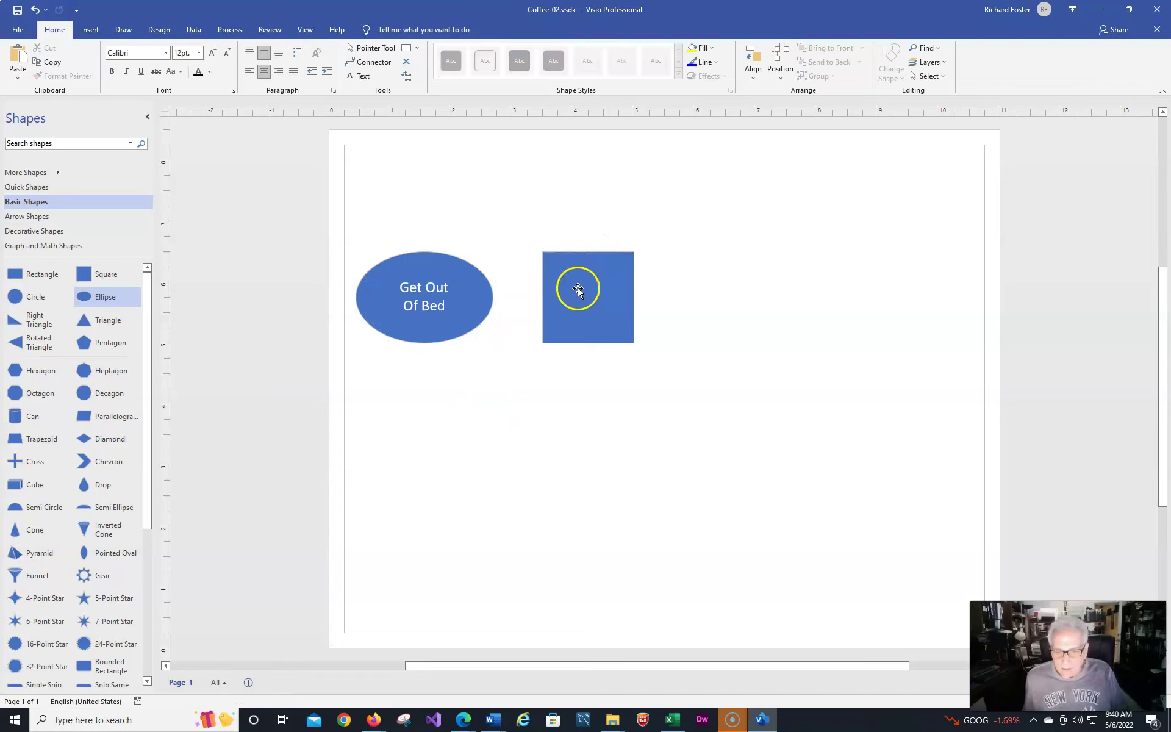
Move the square farther right and place a diamond between it and the ellipse, aligned with their centres
drag(578, 289, 717, 293)
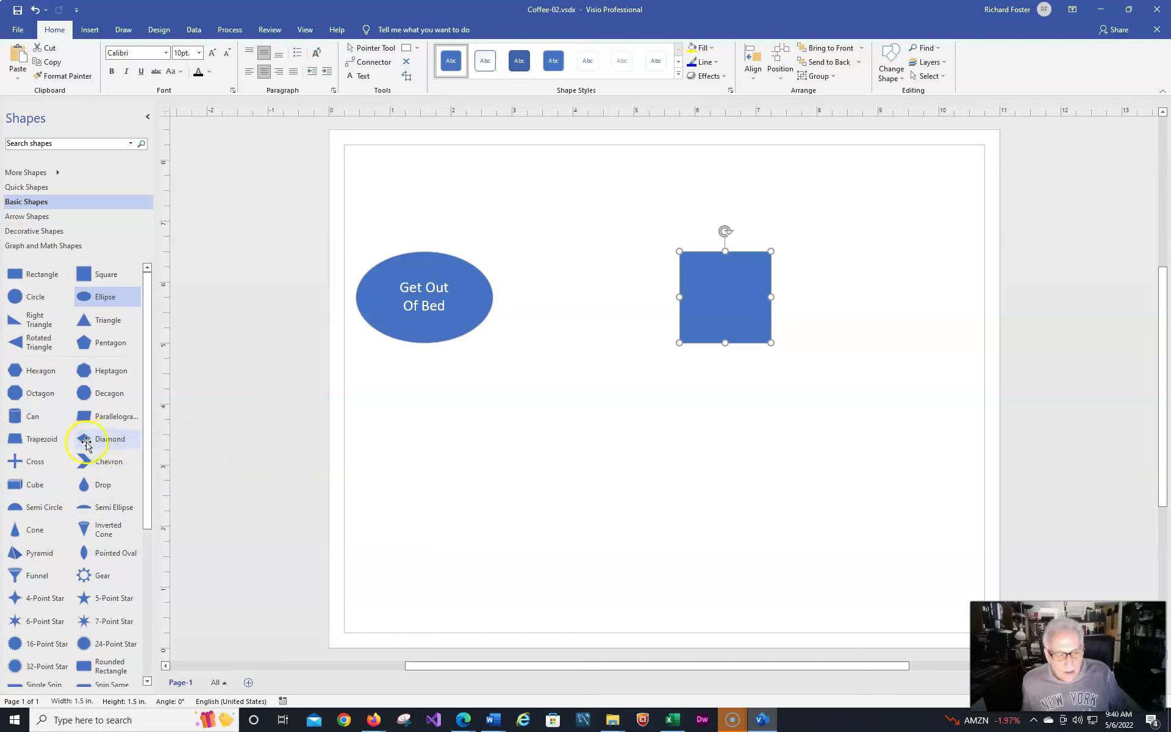
drag(85, 444, 575, 301)
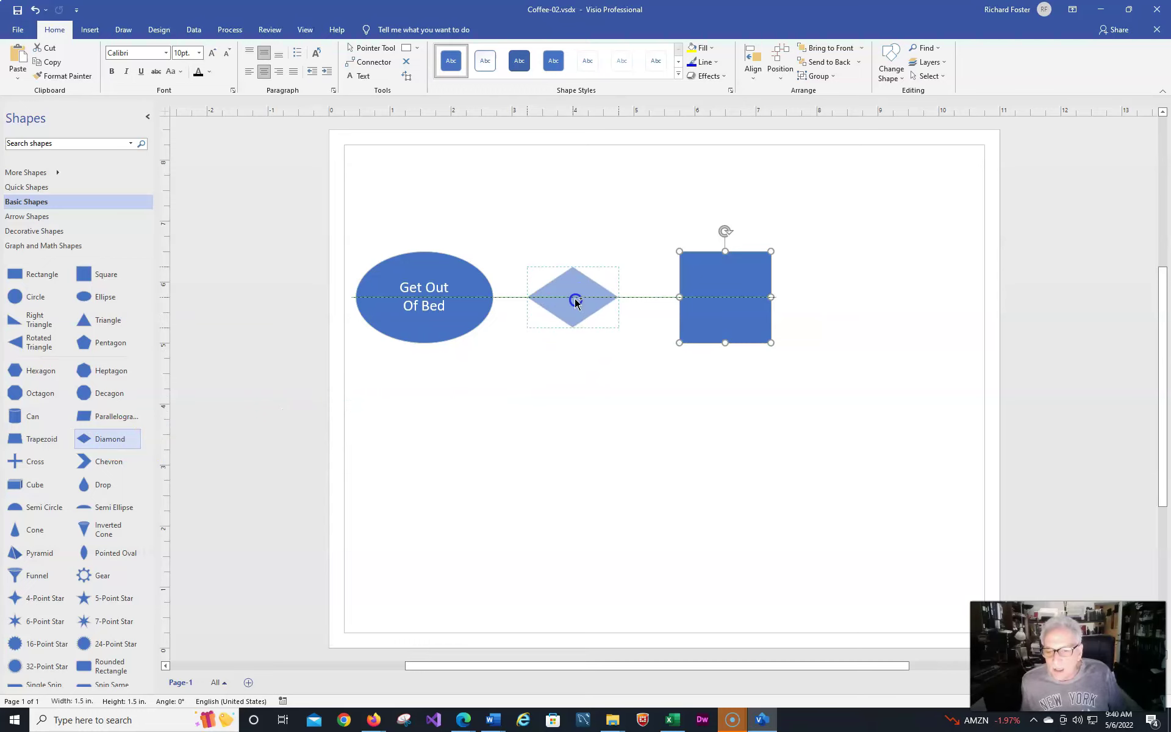
mouse_move(575, 302)
mouse_down()
mouse_move(573, 284)
mouse_move(577, 298)
mouse_up()
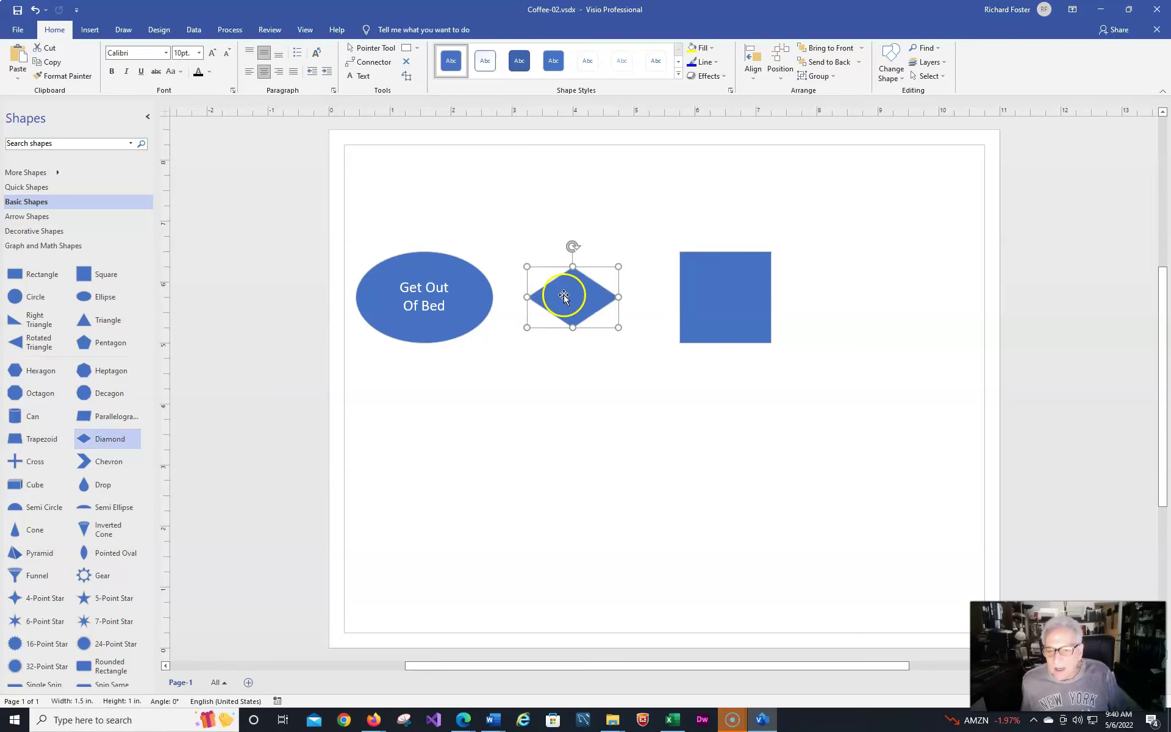
Label the diamond "Regular or Decaf?" on two lines, breaking after "or"
right_click(564, 297)
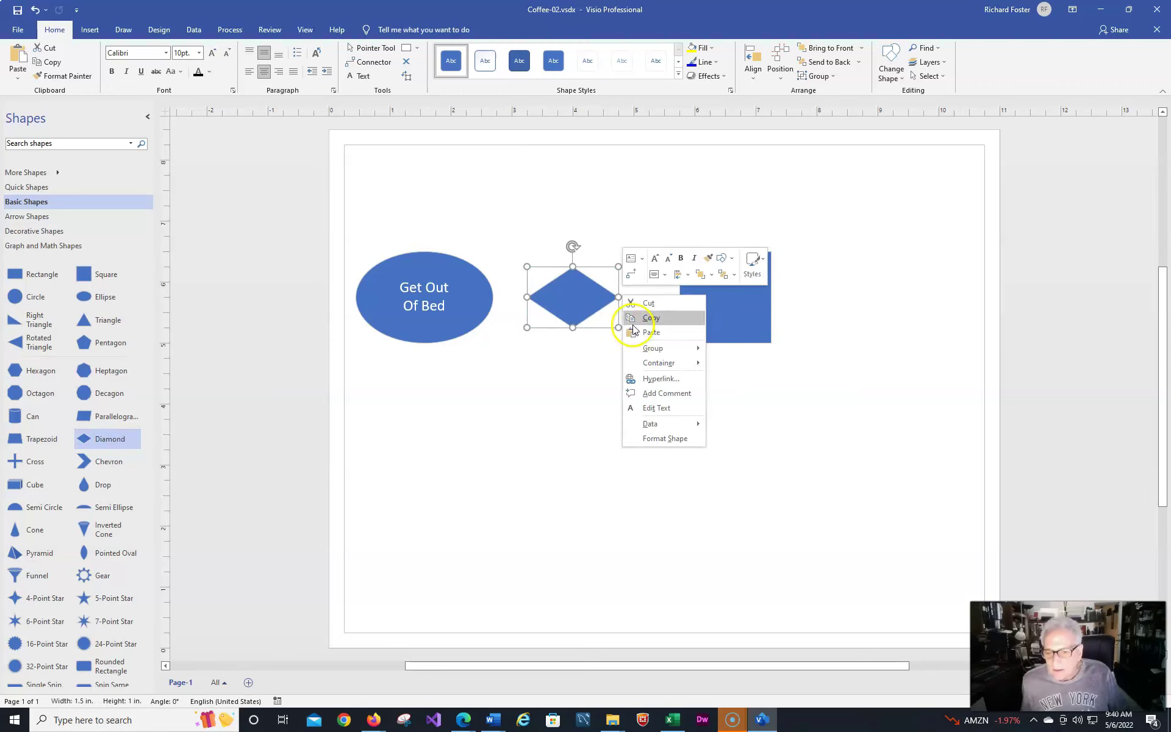
click(638, 407)
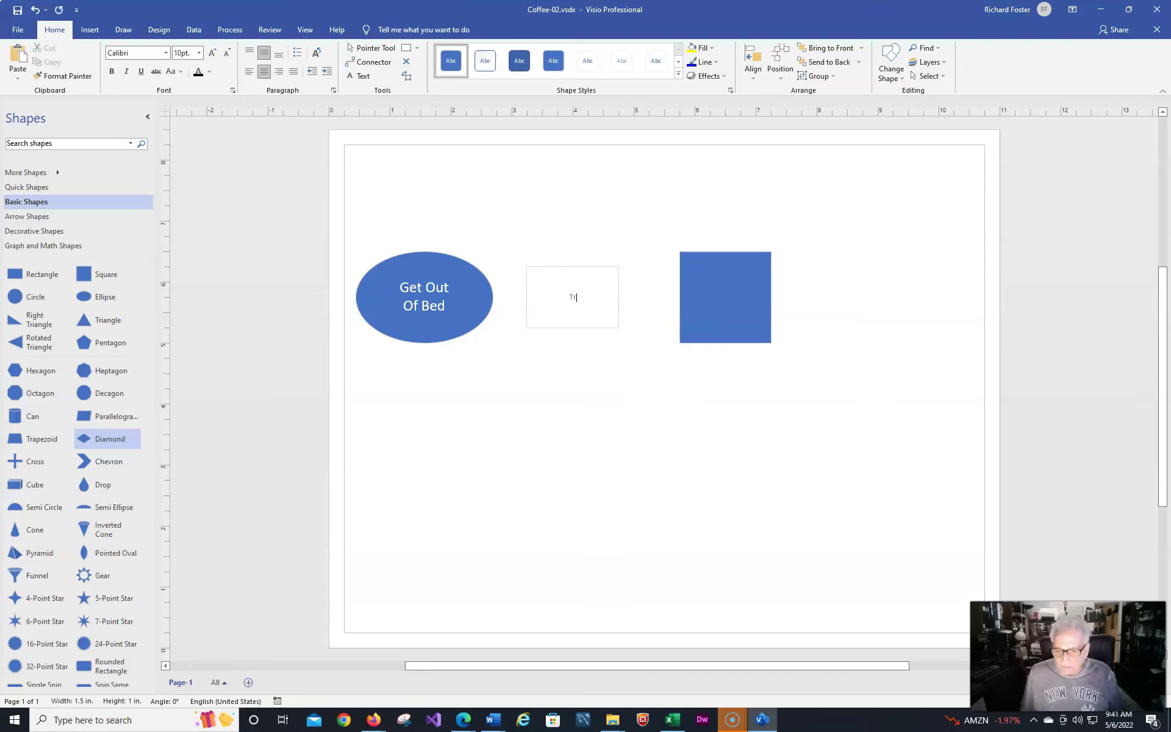
text(Tr)
key(BackSpace)
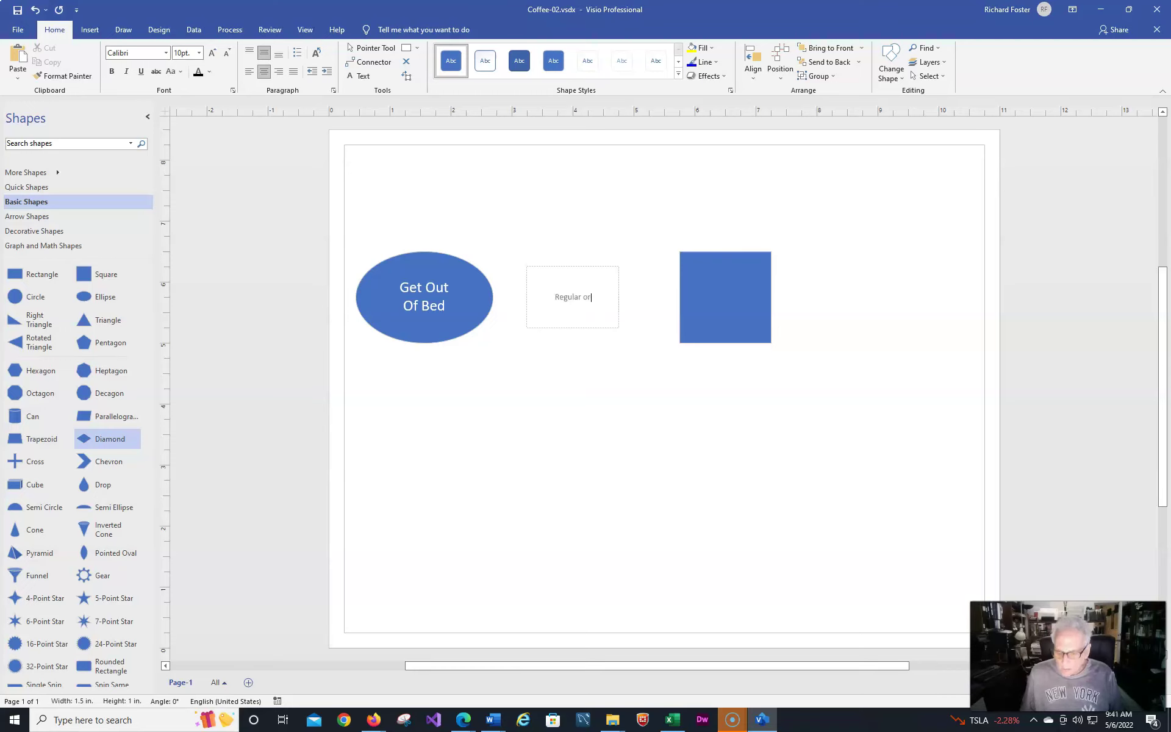
key(Return)
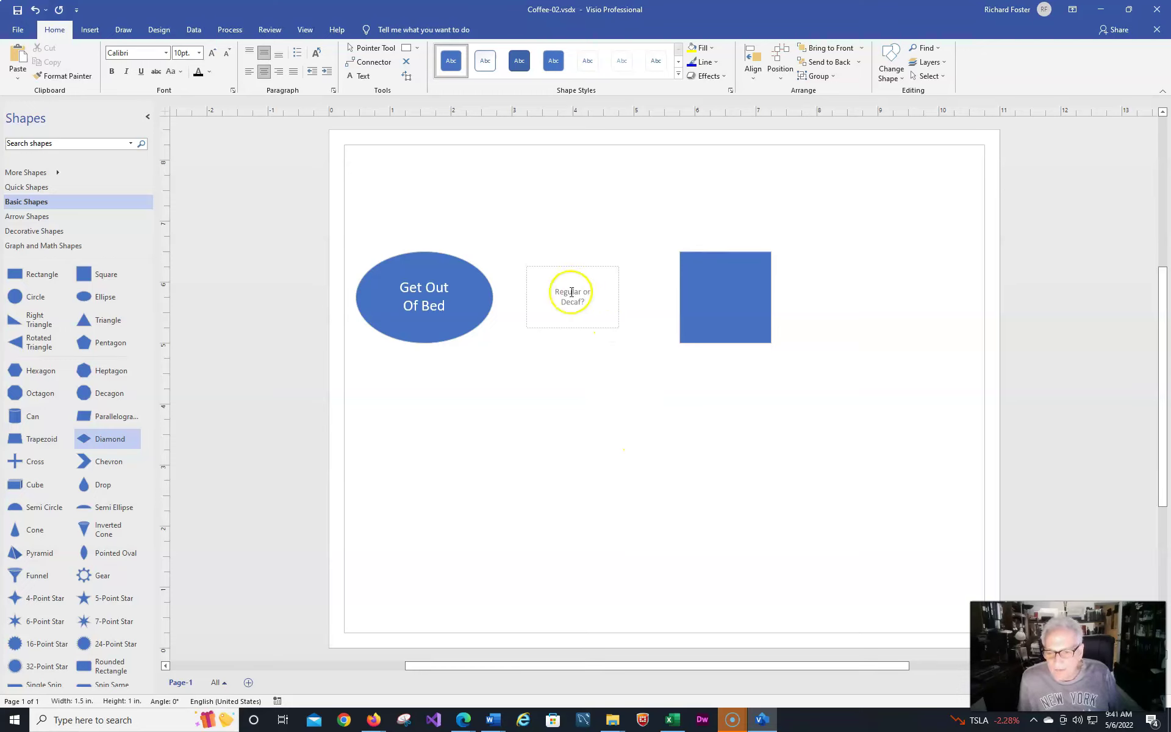
click(679, 431)
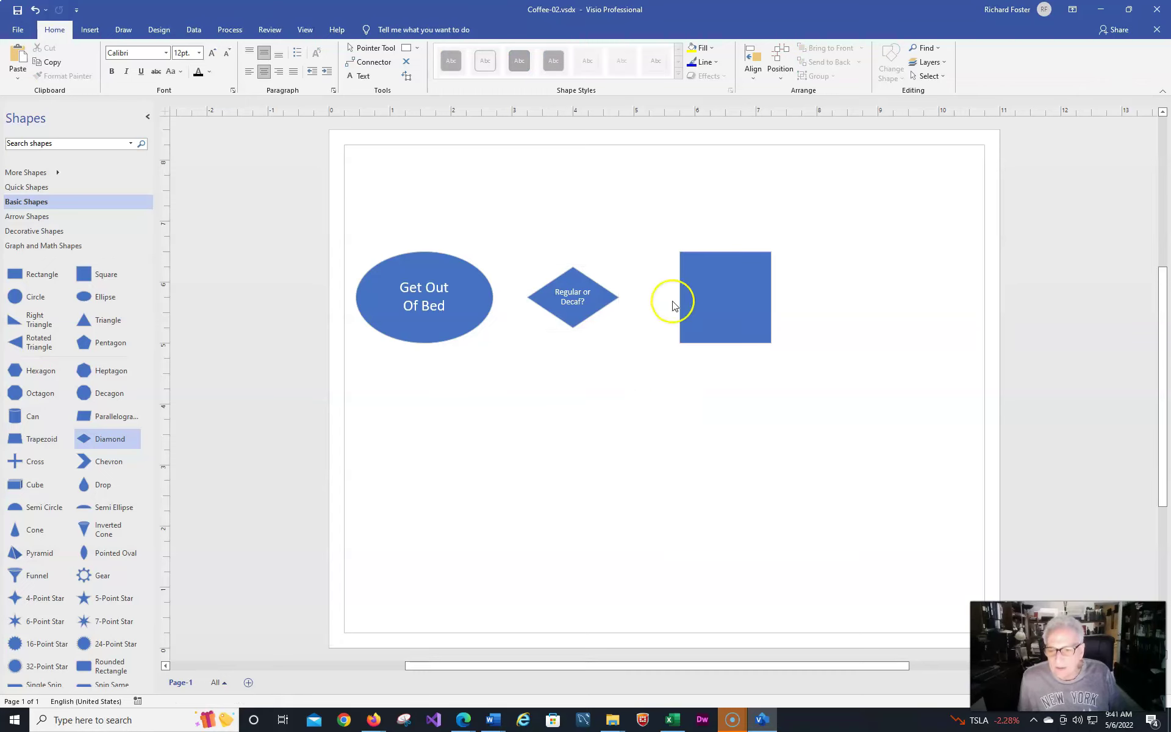
Label the square "Put in Water" on two lines, breaking after "in"
click(714, 296)
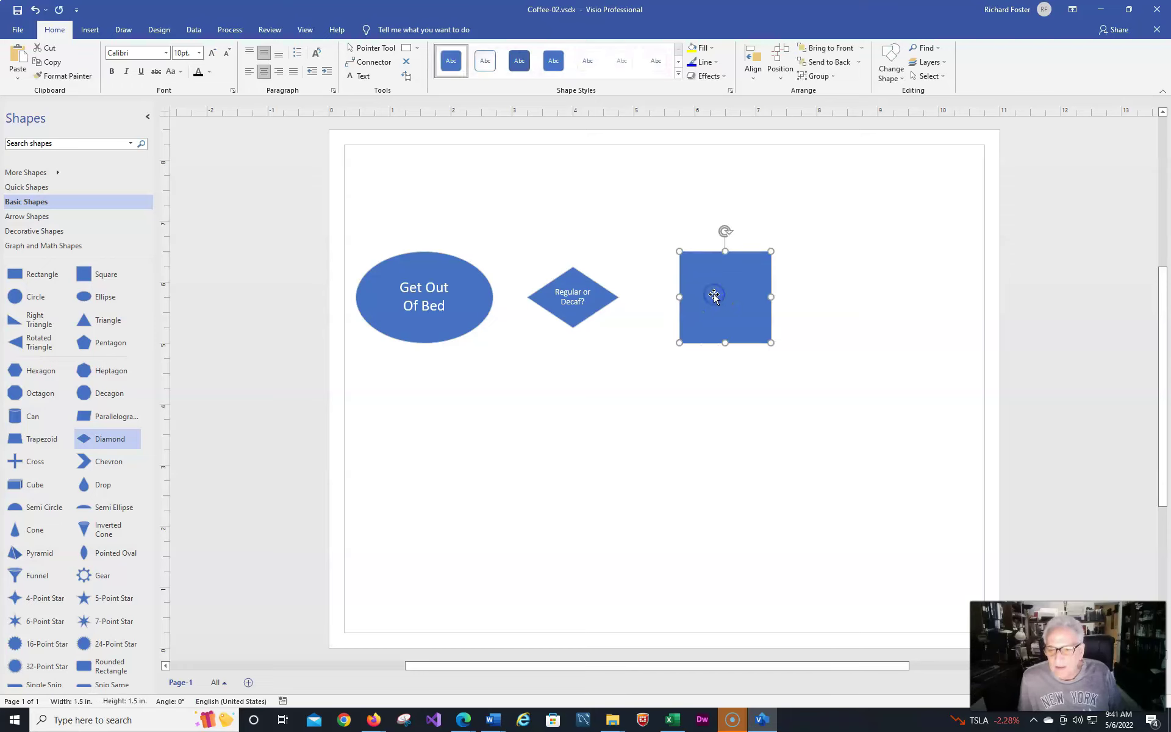
right_click(733, 298)
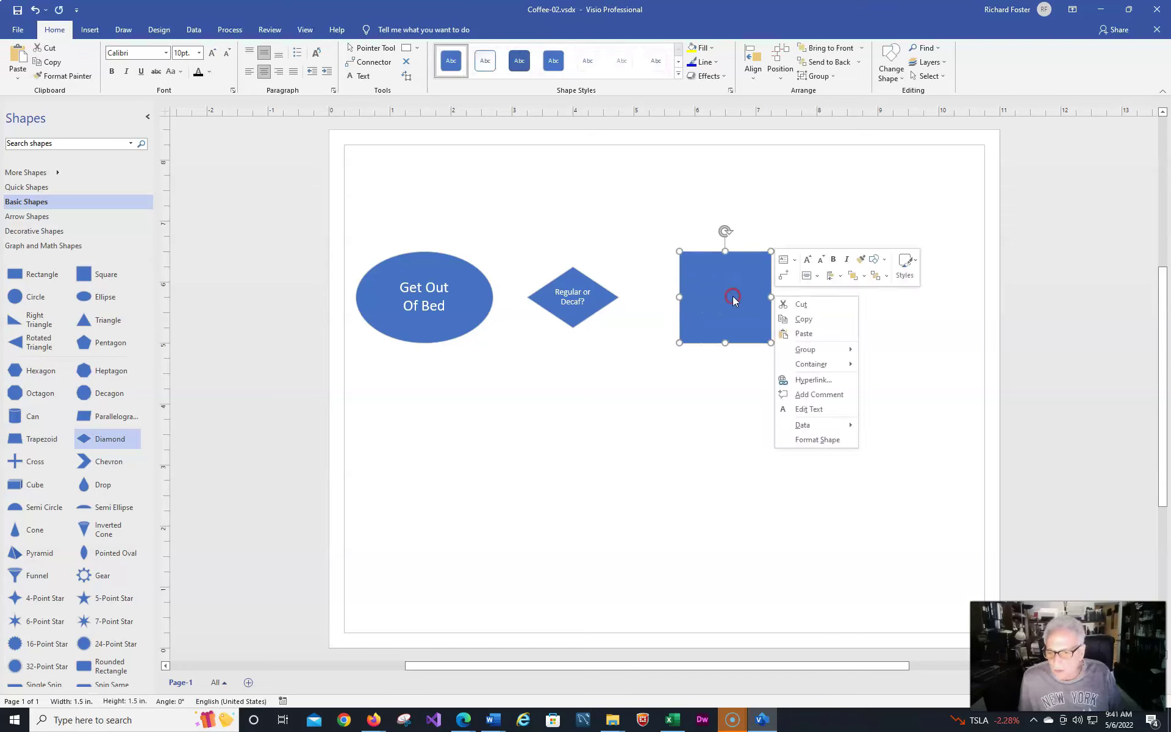
click(805, 408)
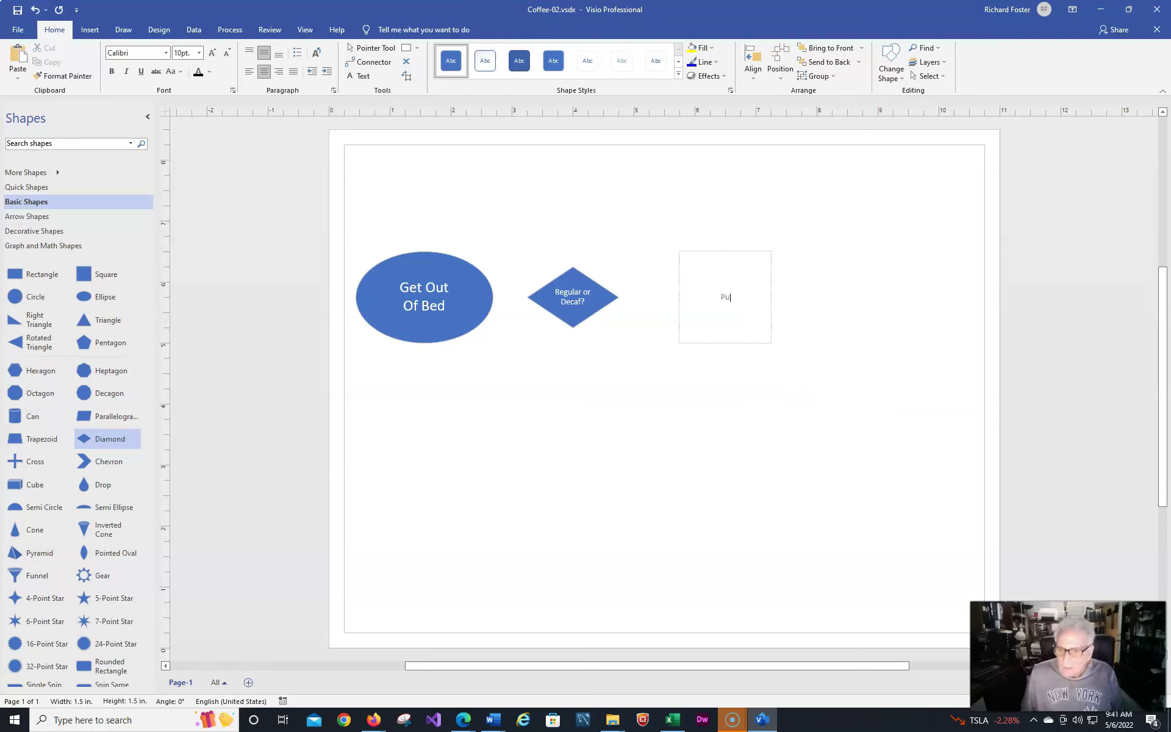
text(Put in Wa)
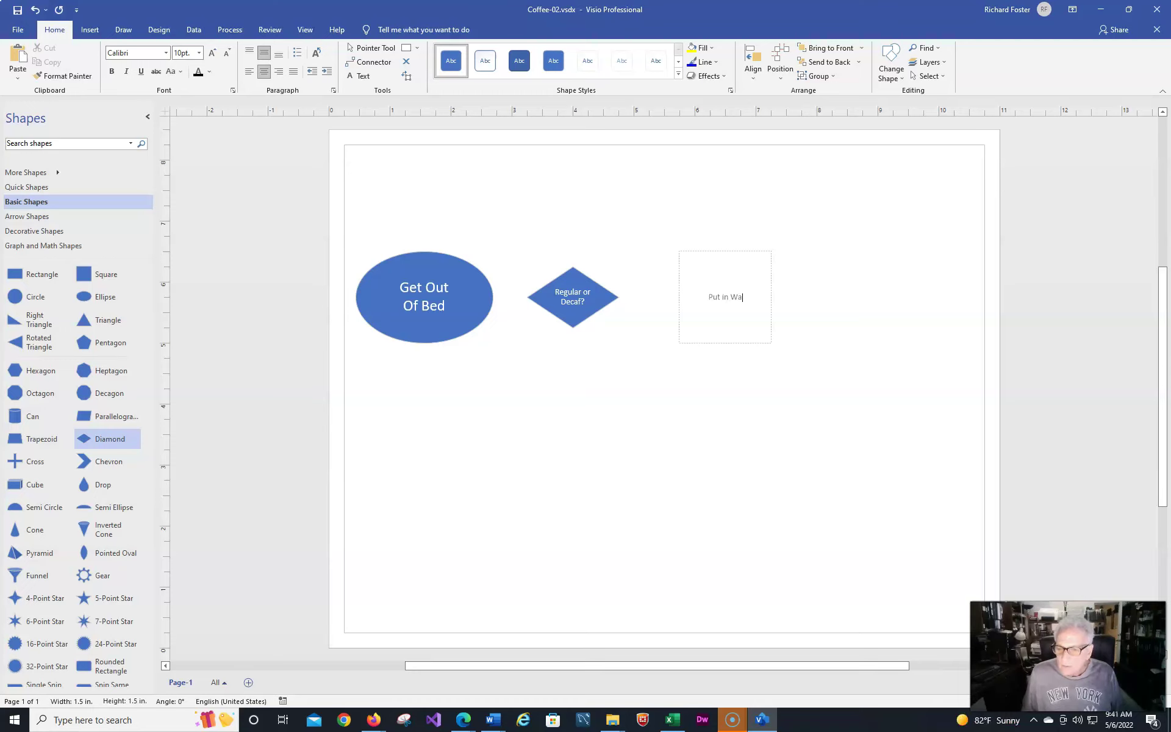
text(ter)
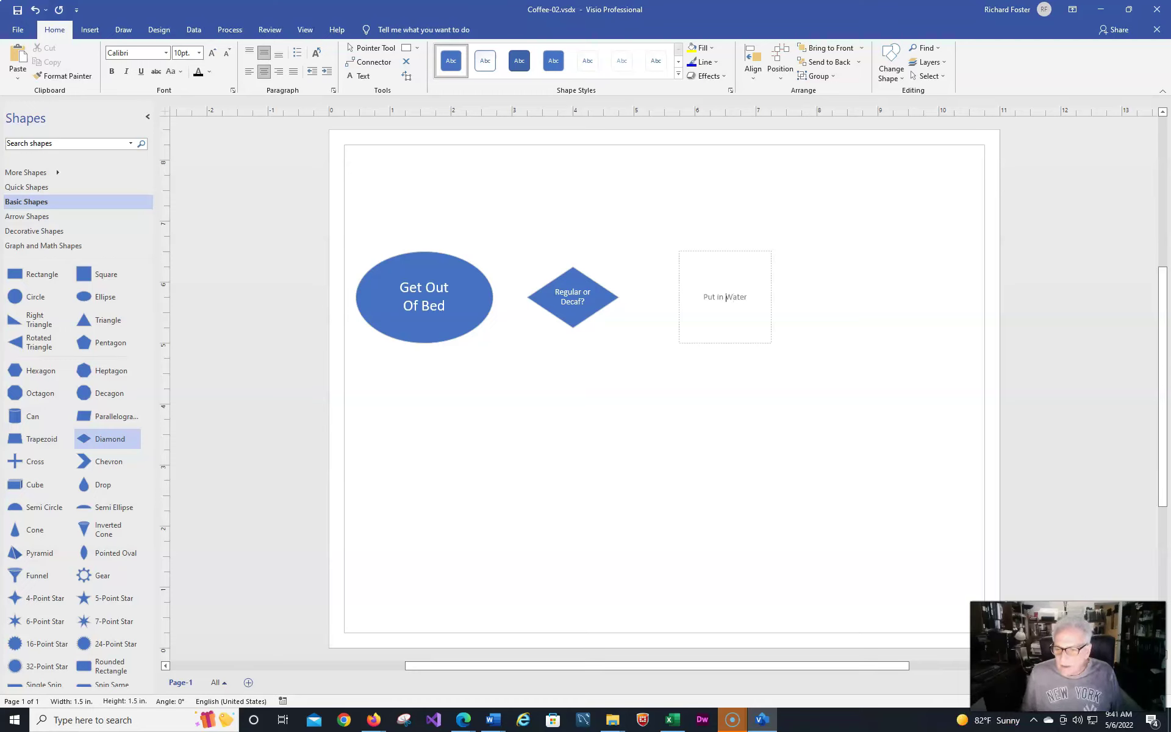
key(Return)
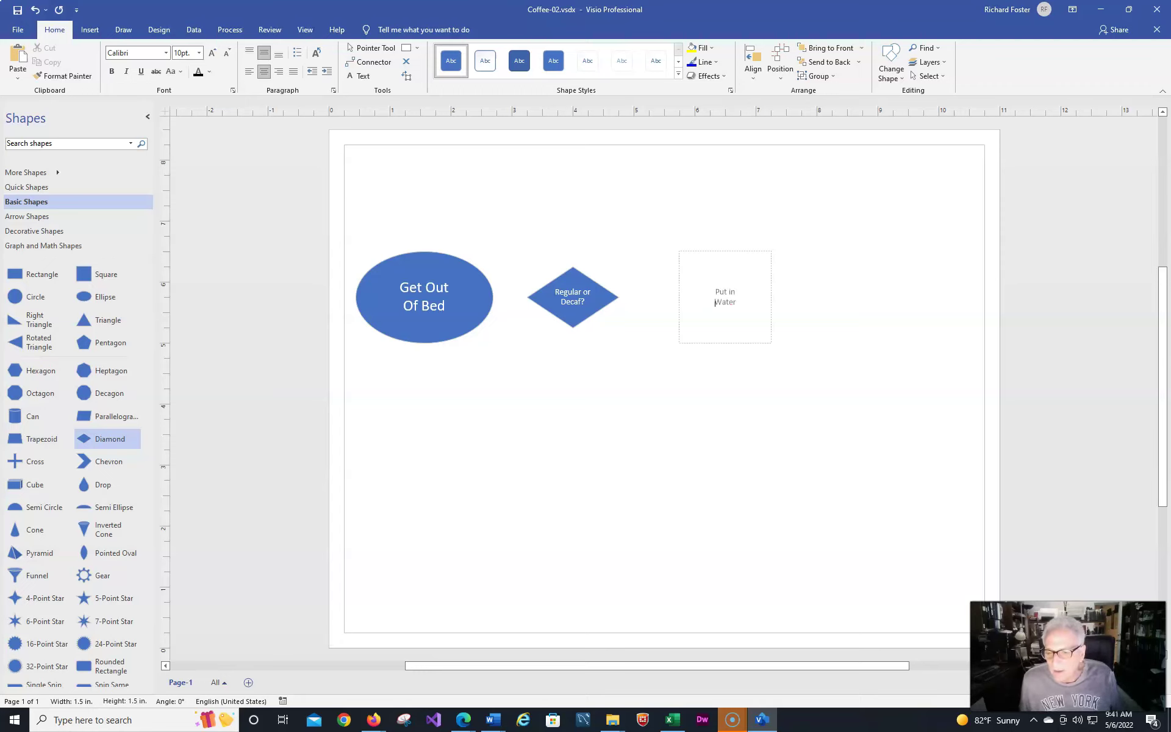
click(828, 335)
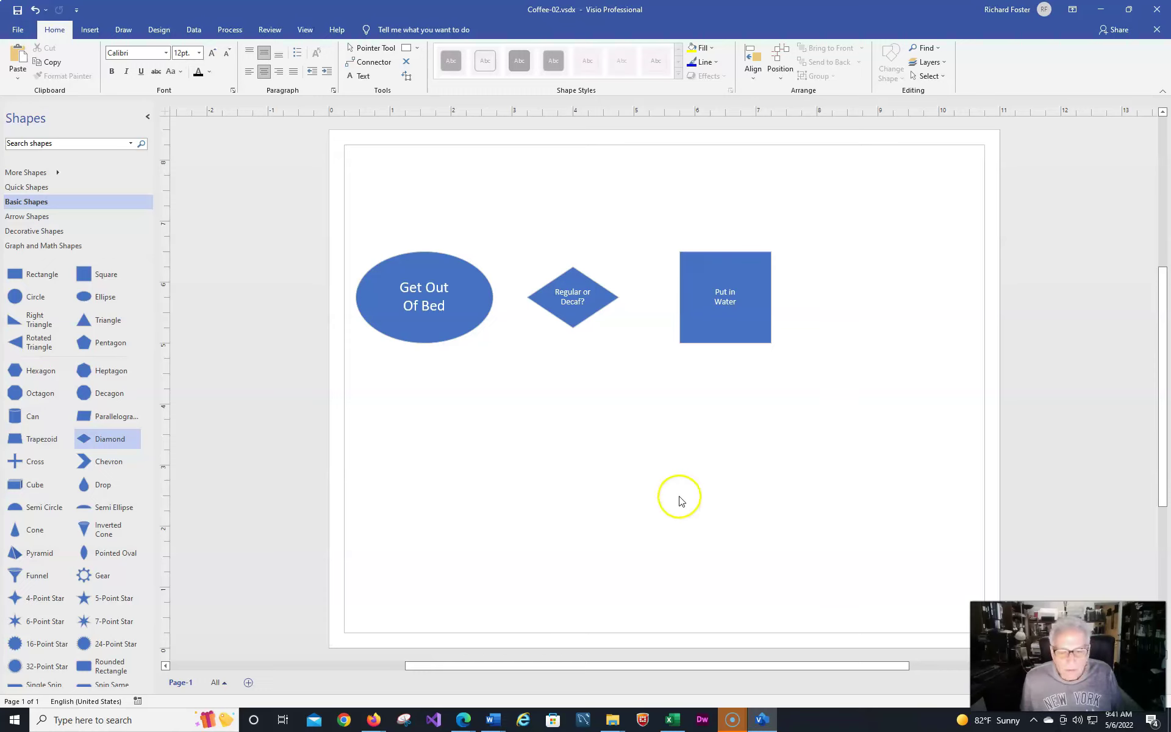
Duplicate the "Put in Water" square and place the copy to its right, aligned in the same row
right_click(726, 275)
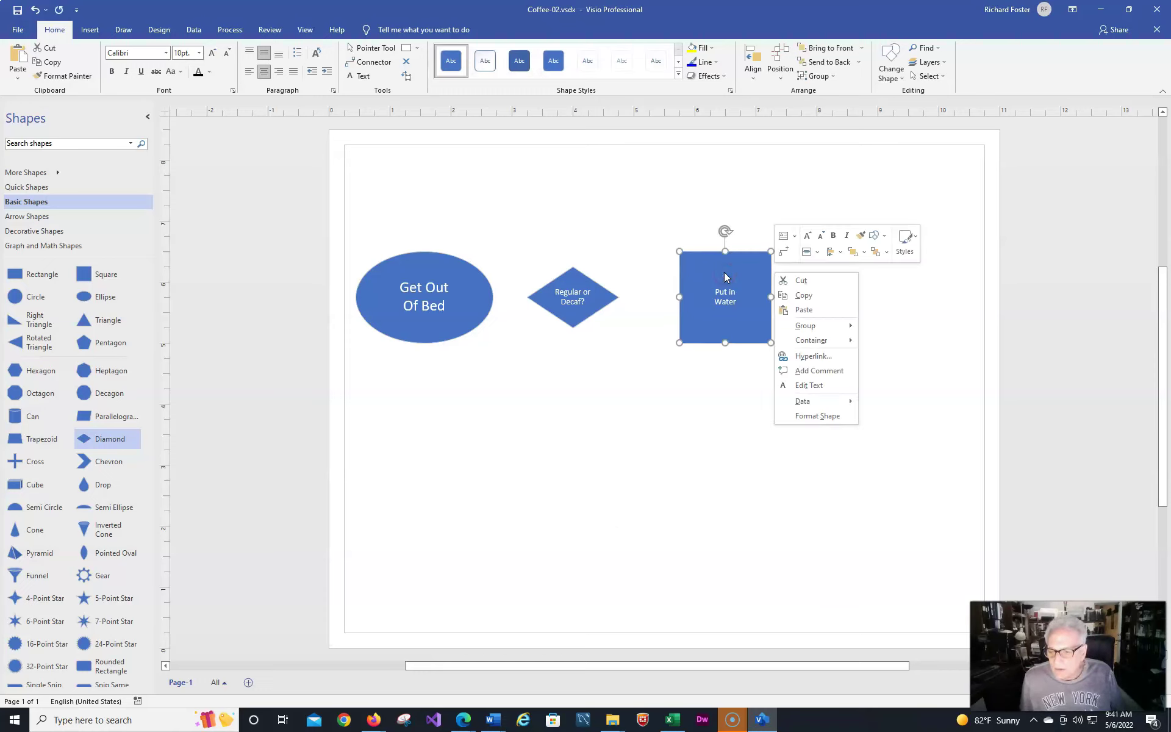
click(802, 295)
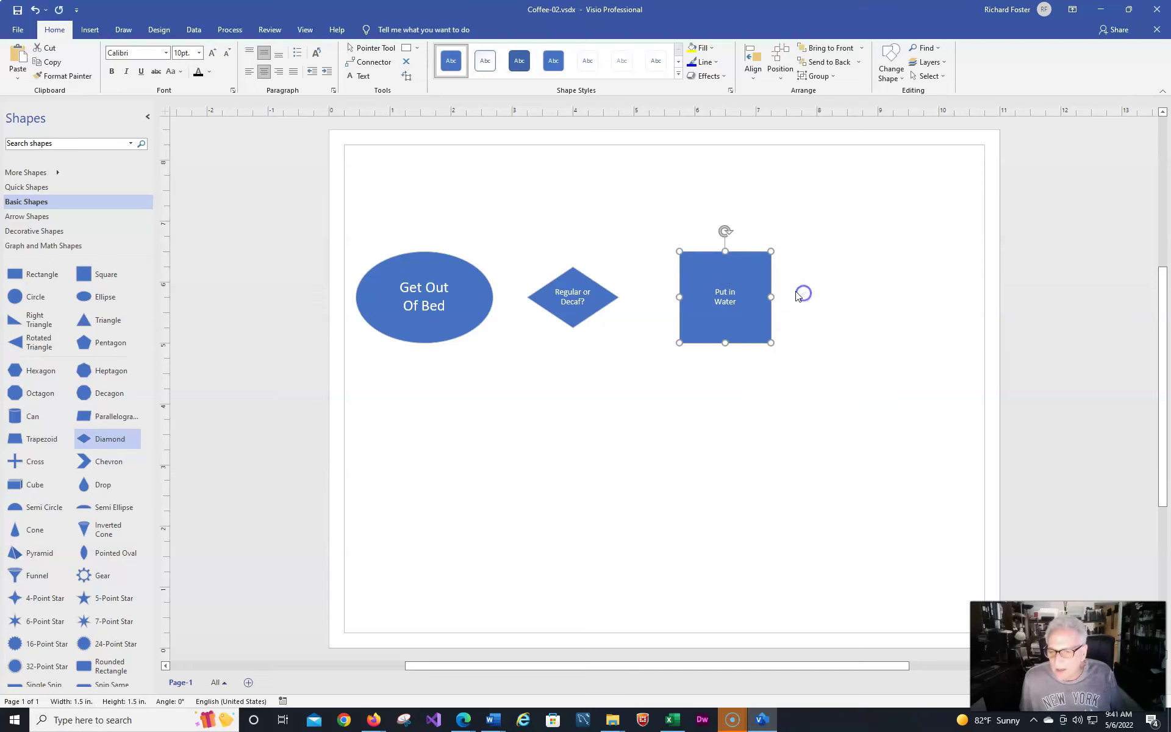
right_click(746, 266)
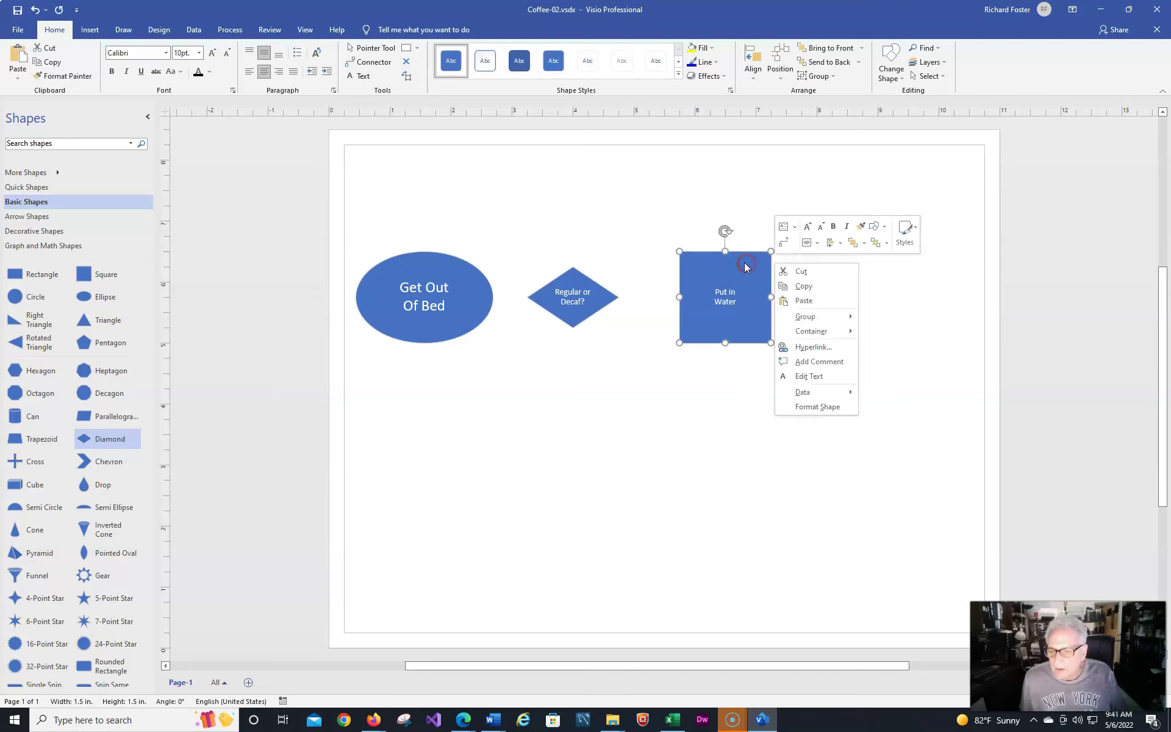
click(799, 300)
drag(762, 230, 869, 272)
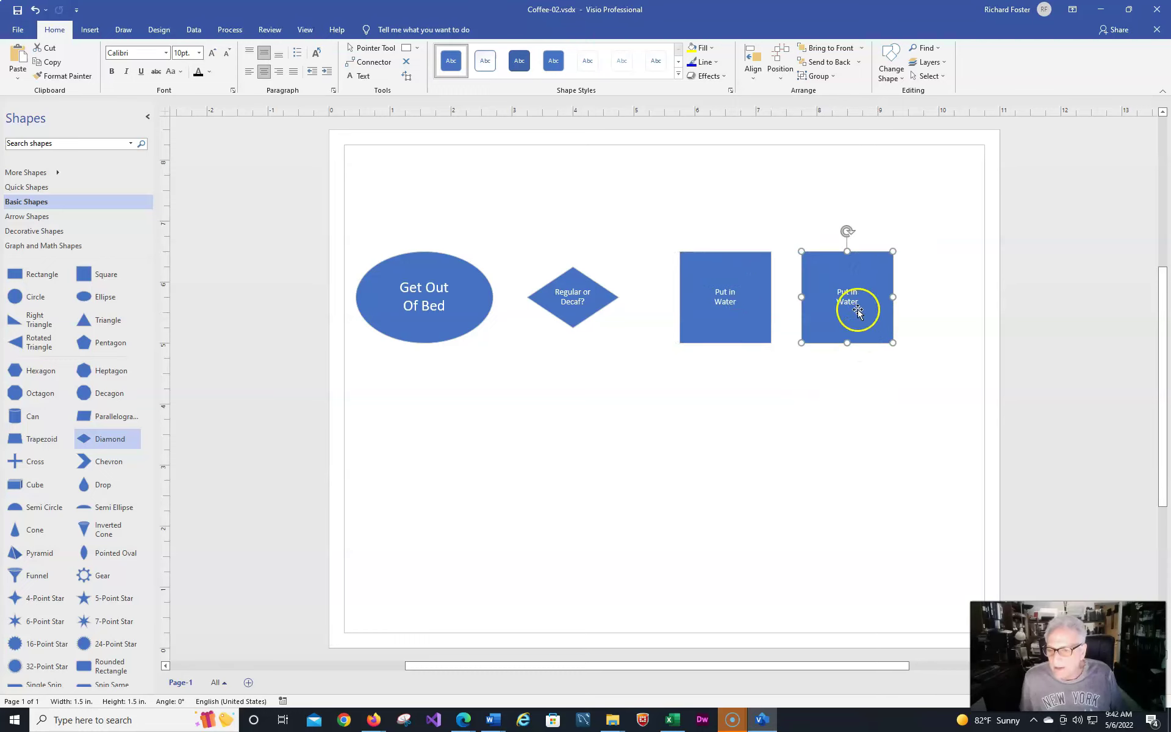
Replace the copied square's label with "Put in Filter" on two lines, breaking after "in"
right_click(848, 299)
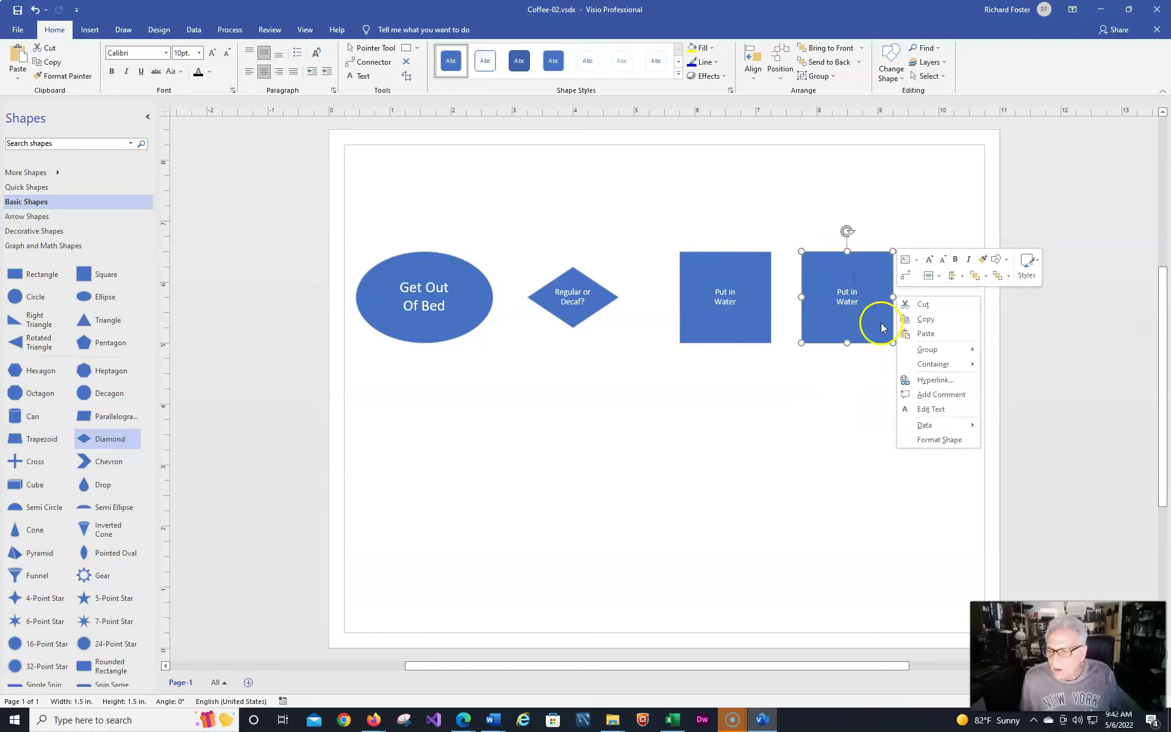
click(918, 410)
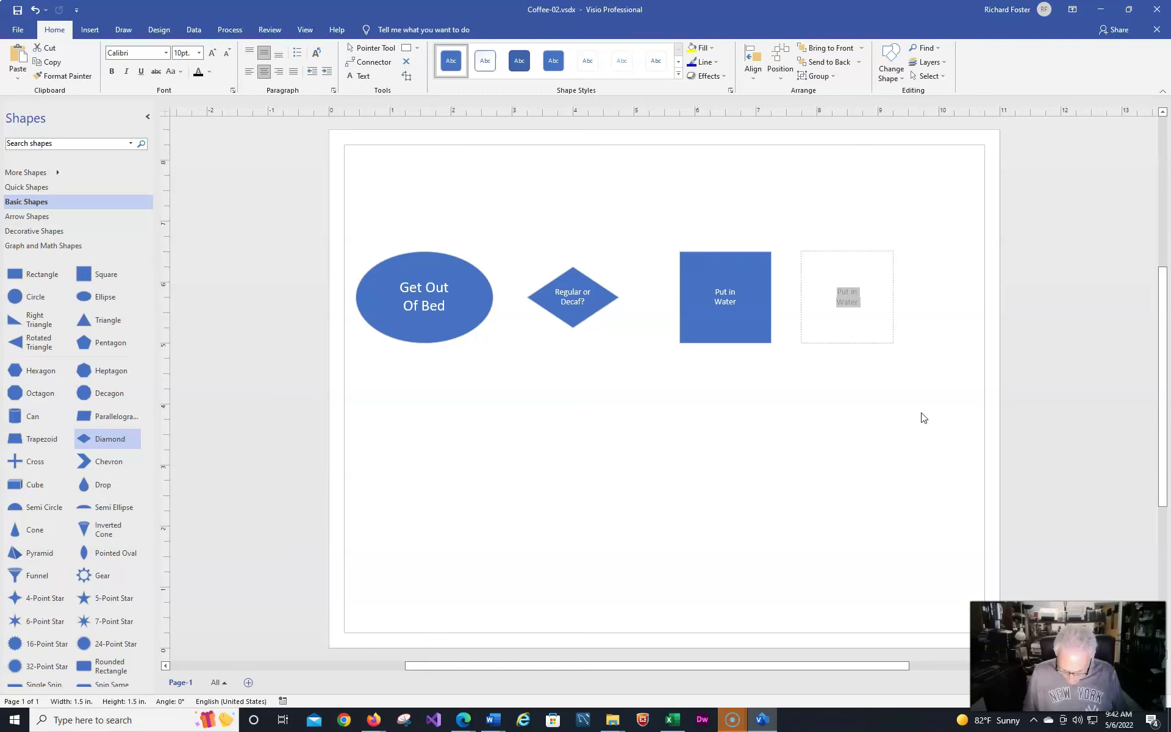
text(Put i)
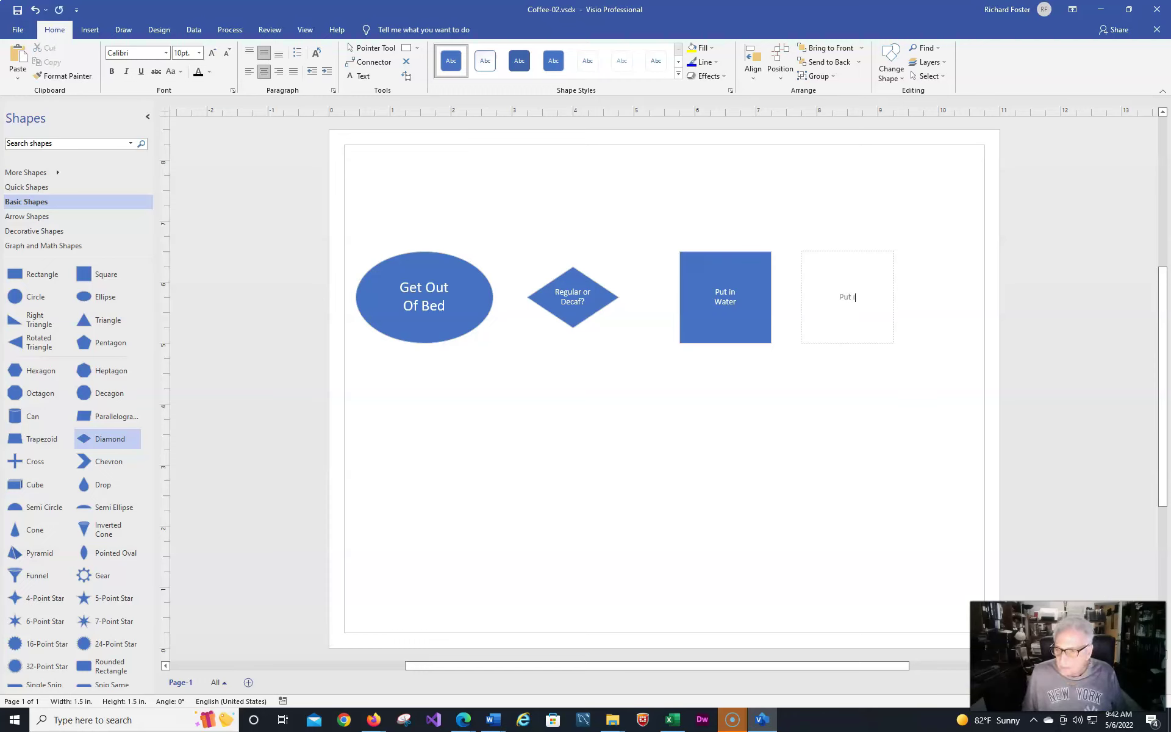
text(n)
key(Return)
text(f)
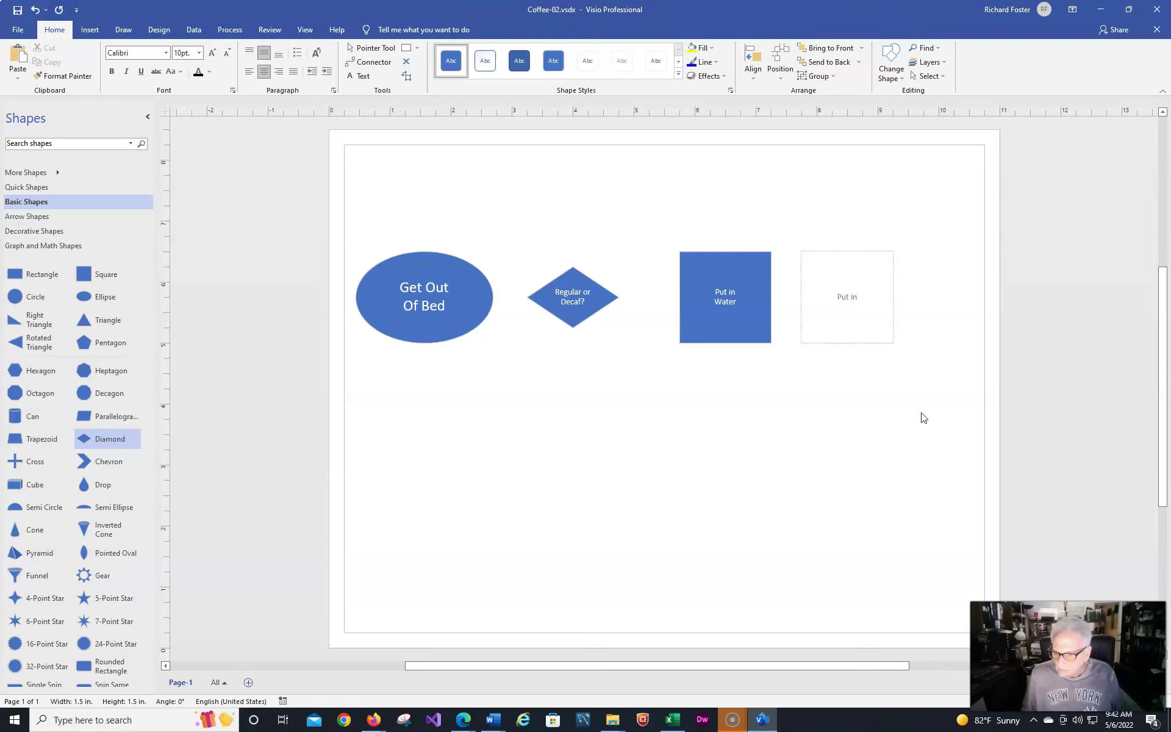
key(Return)
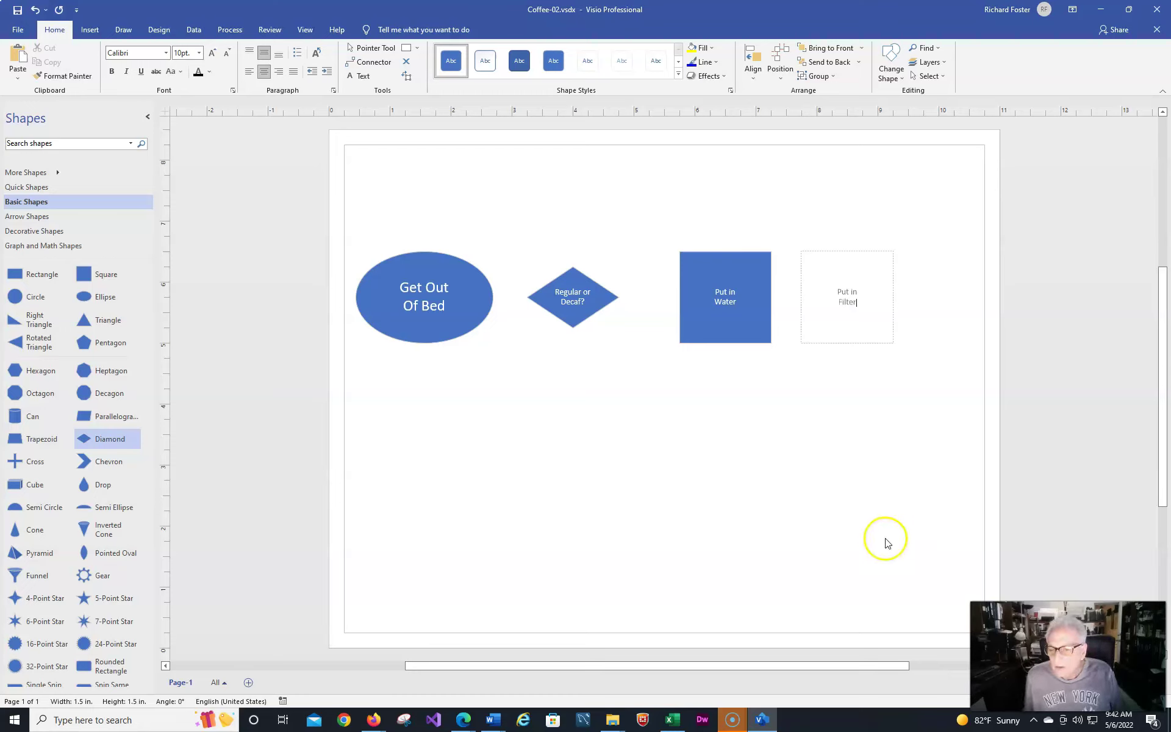
click(865, 482)
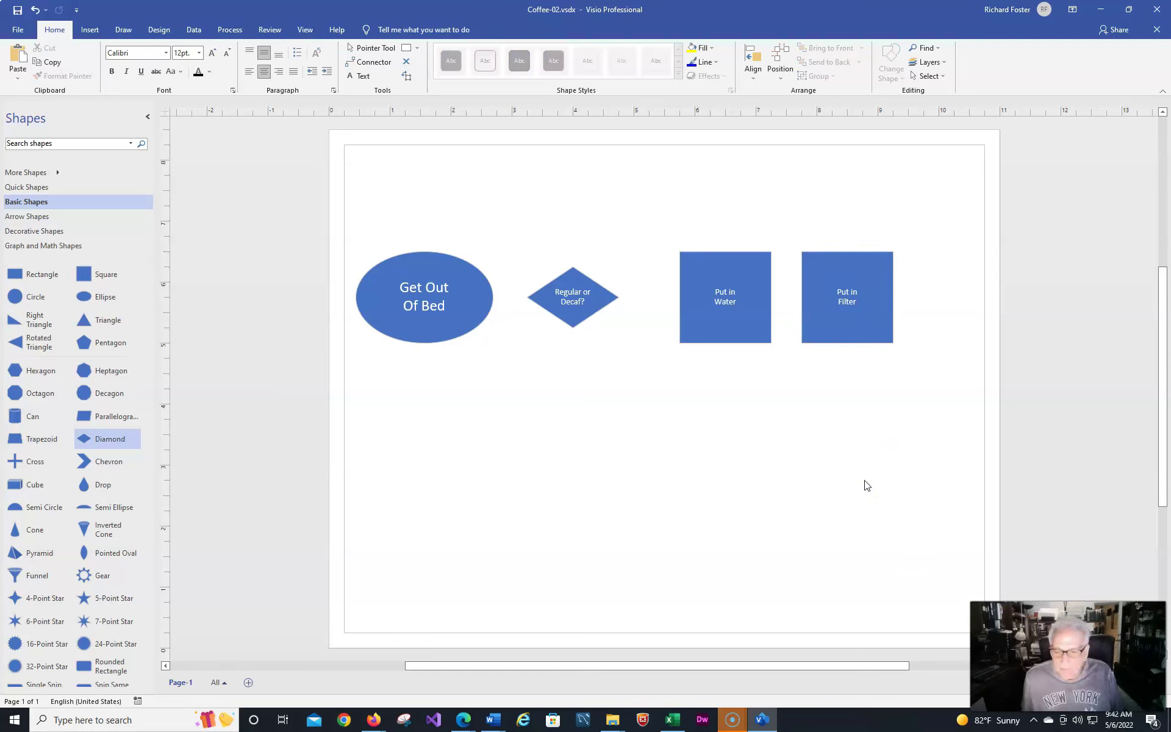
Shrink all four shapes together proportionally to about 7.7 in. wide and 1.3 in. high overall, freeing room at the row's right end
click(461, 294)
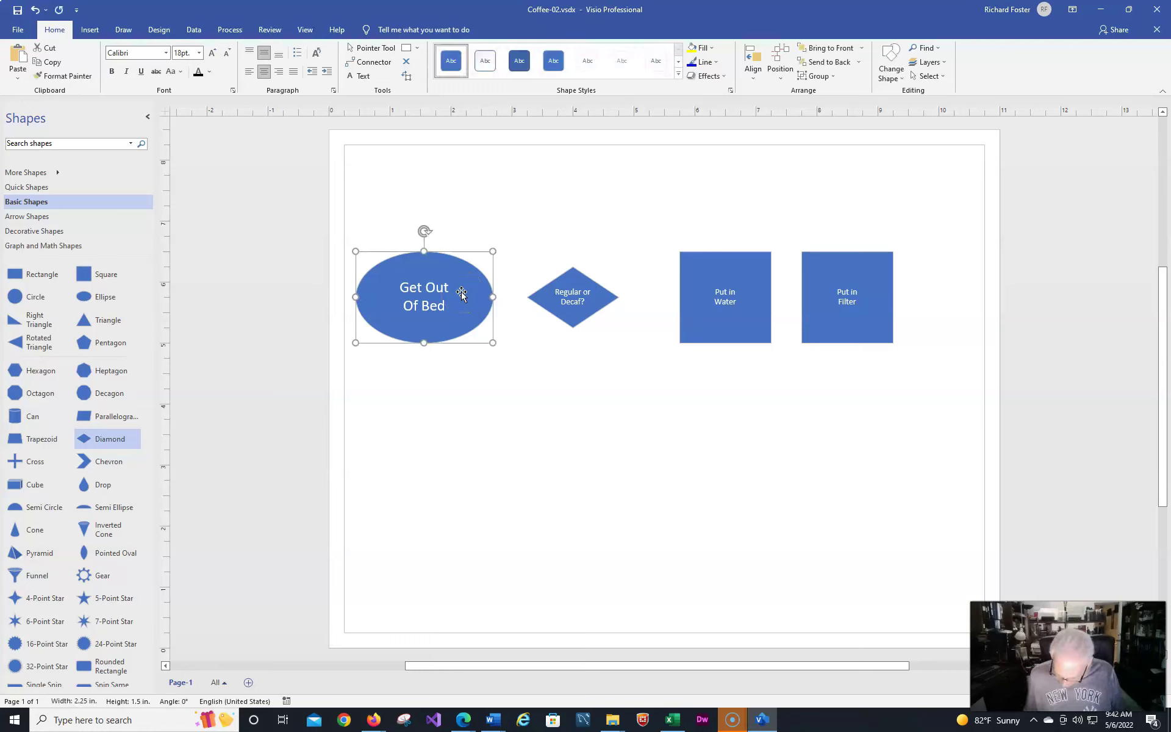
shift+click(578, 285)
shift+click(695, 285)
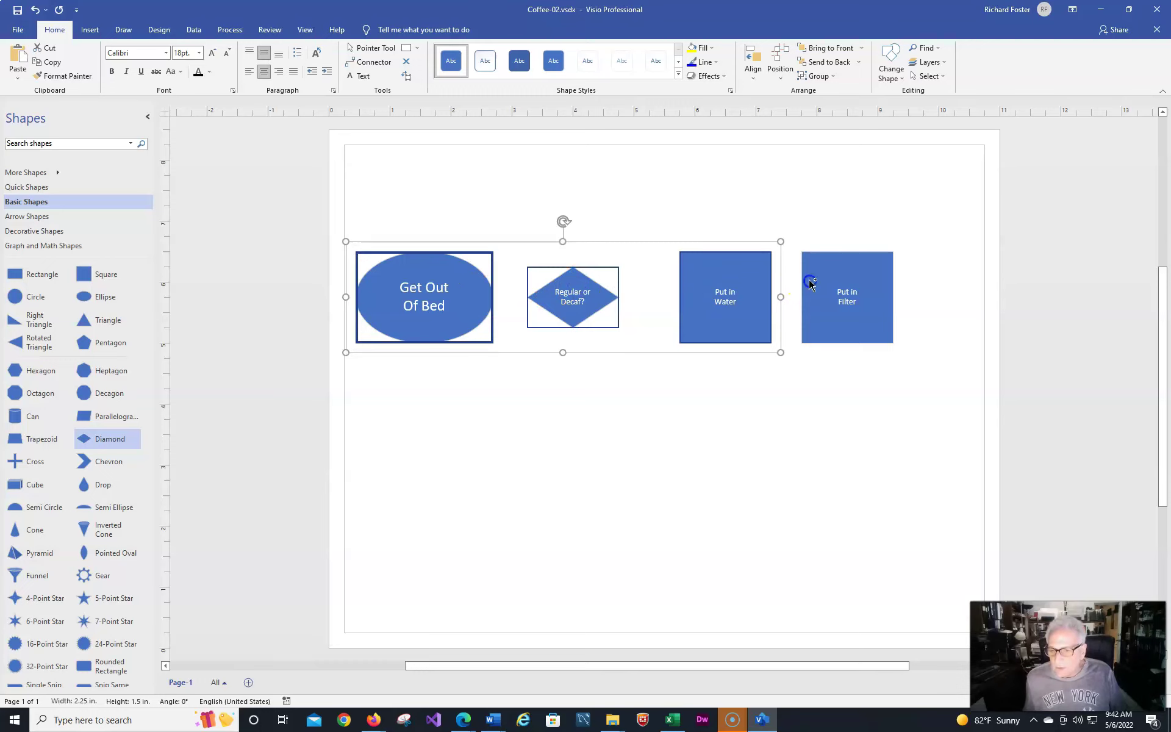
shift+click(810, 281)
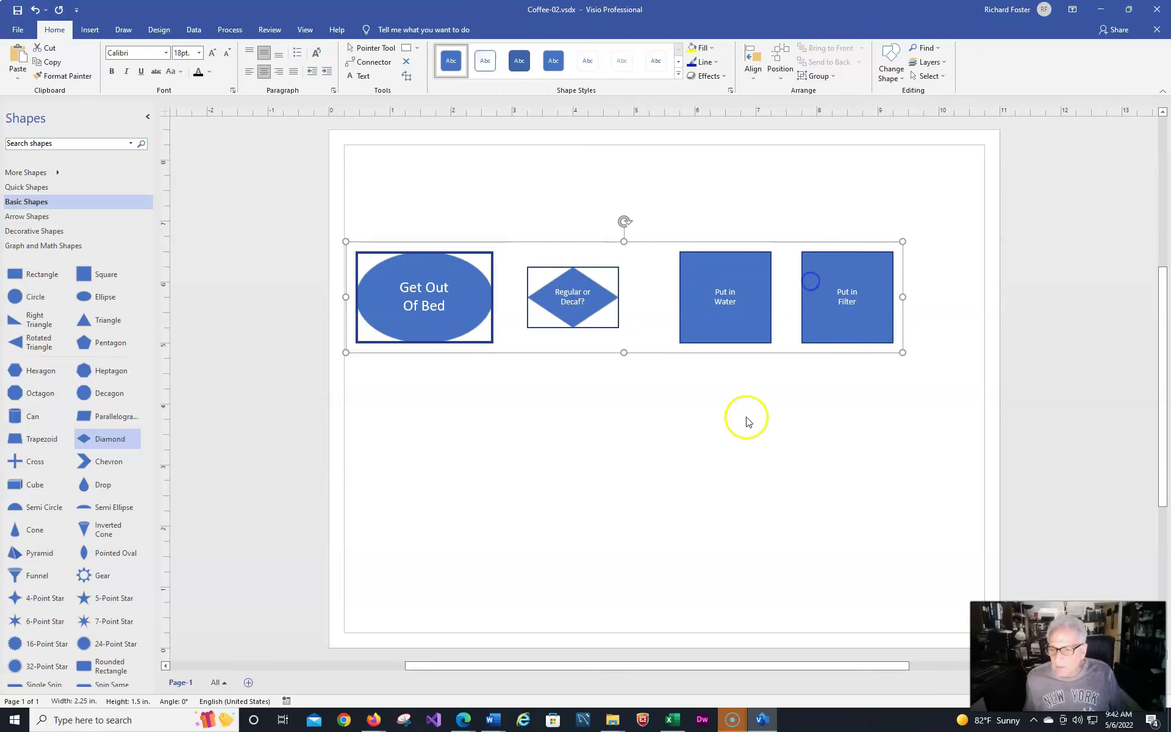
click(904, 239)
drag(904, 240, 833, 309)
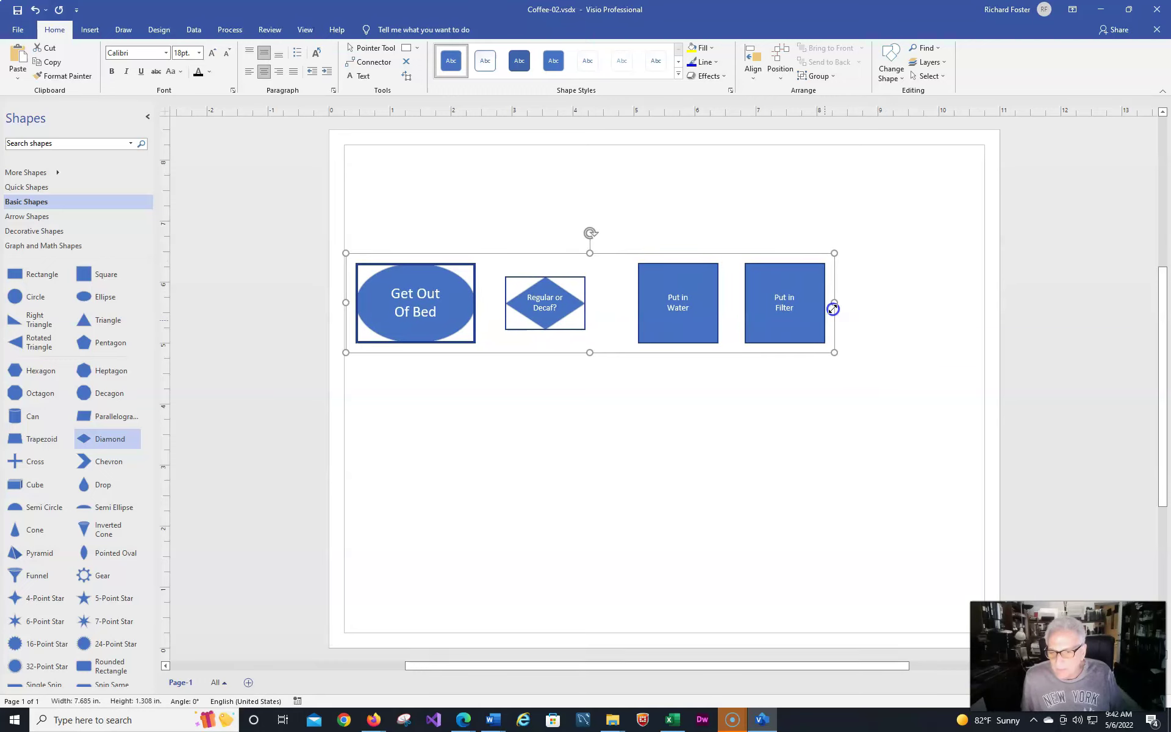
click(874, 492)
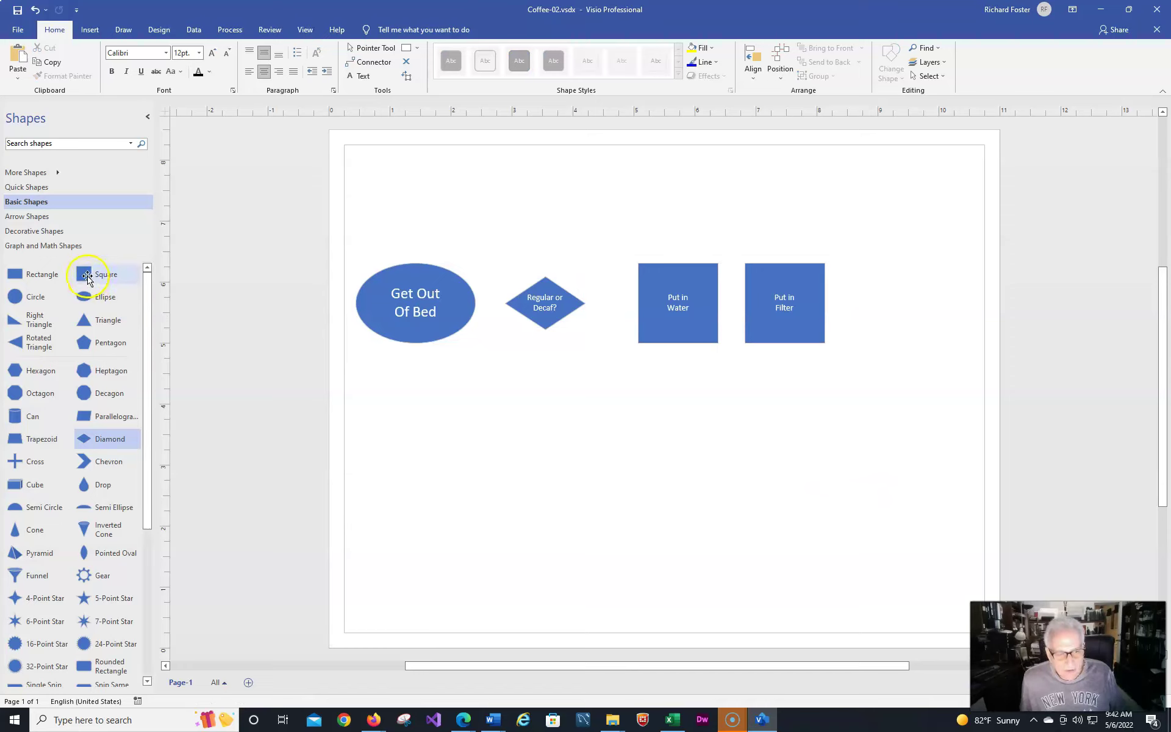
Duplicate the "Put in Filter" square and place the copy to its right, aligned in the same row
drag(88, 276, 124, 298)
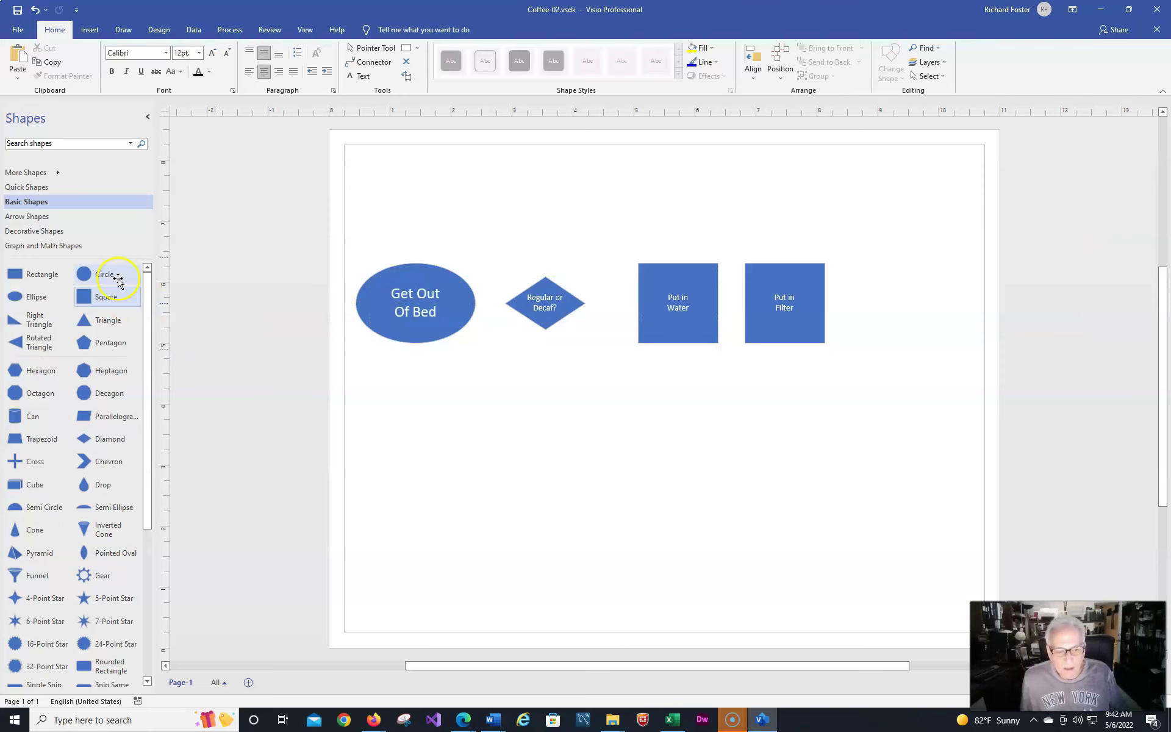
right_click(798, 290)
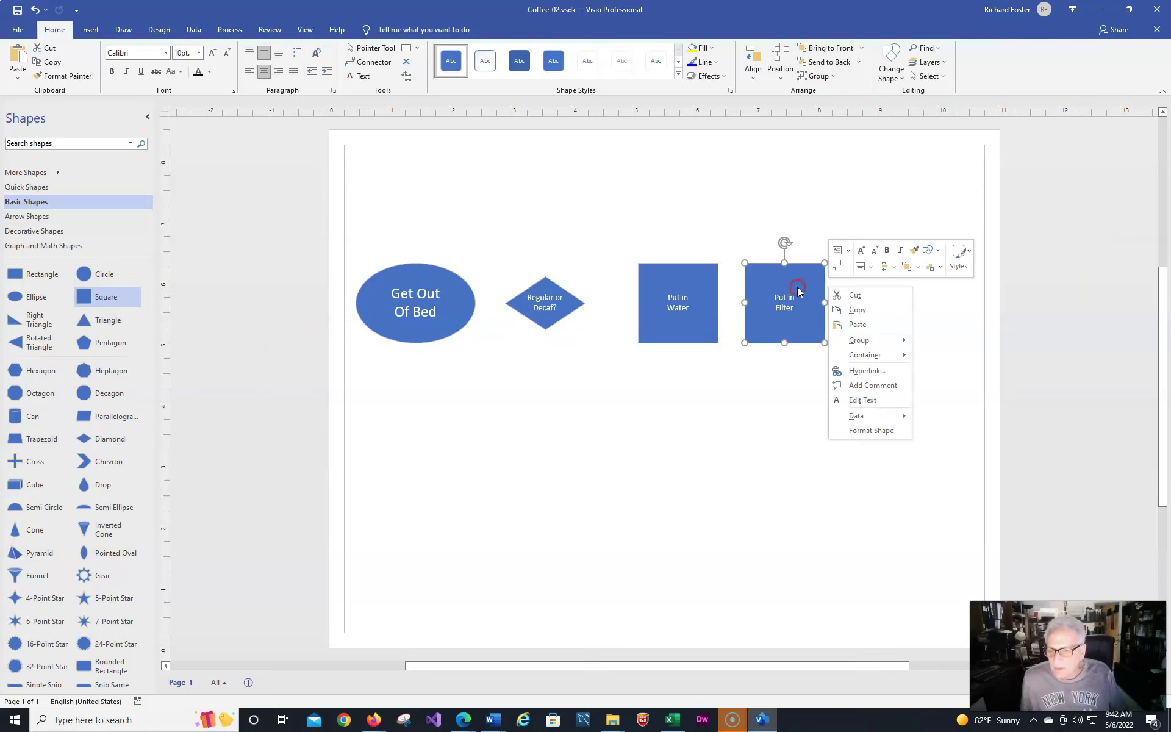
click(852, 310)
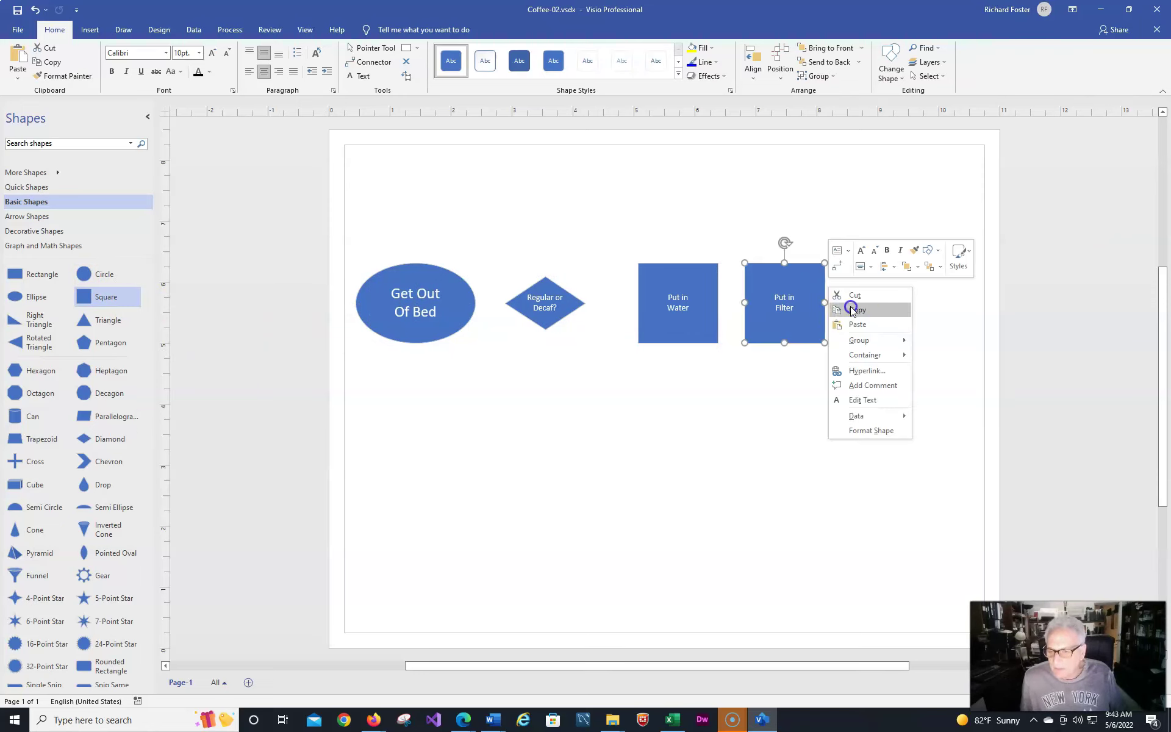
right_click(792, 284)
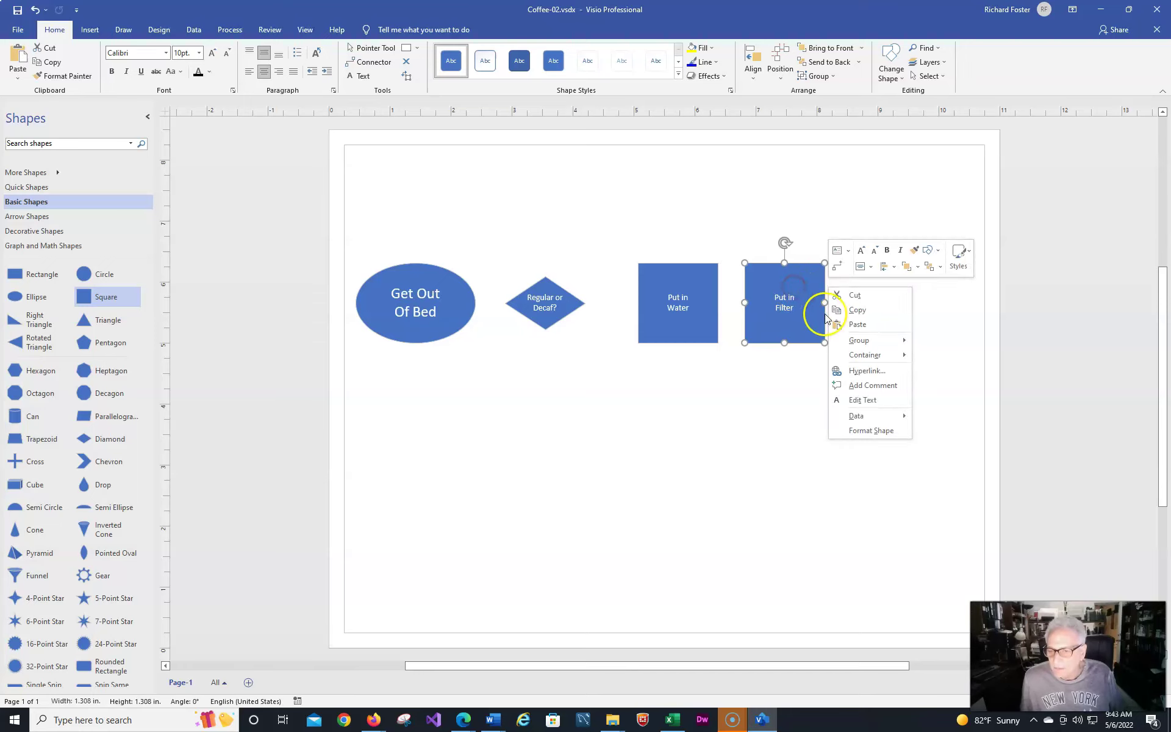
click(858, 324)
drag(812, 266, 918, 281)
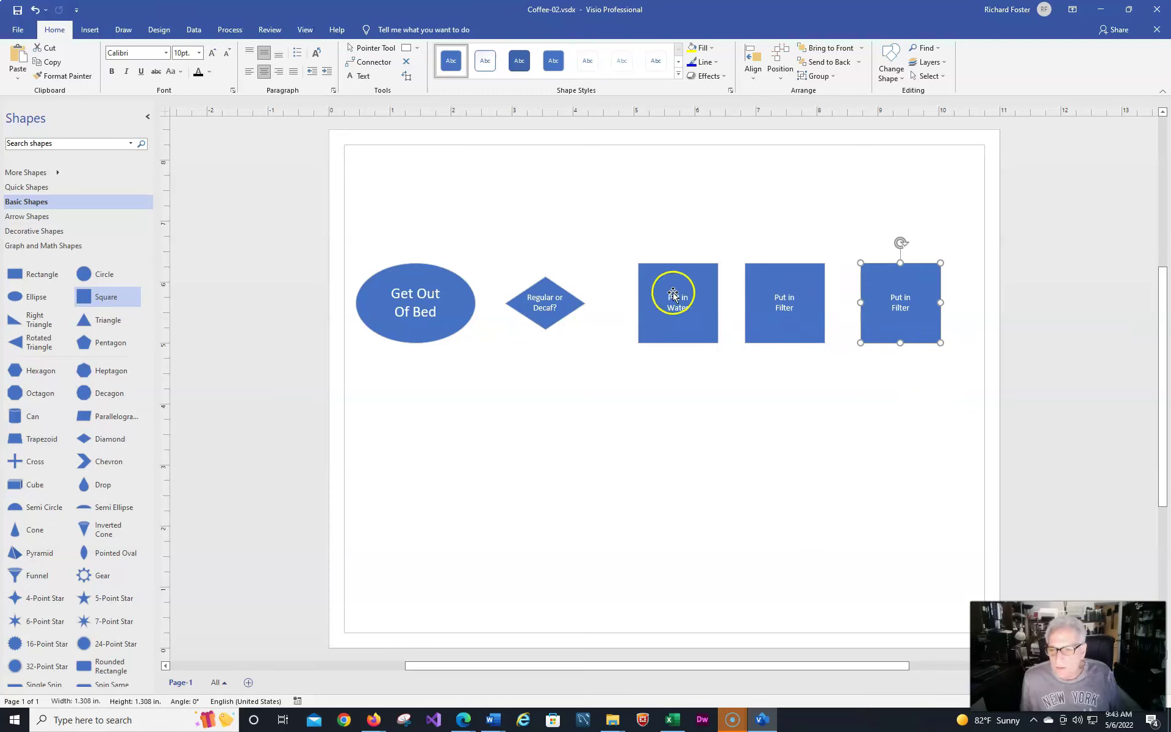
click(751, 78)
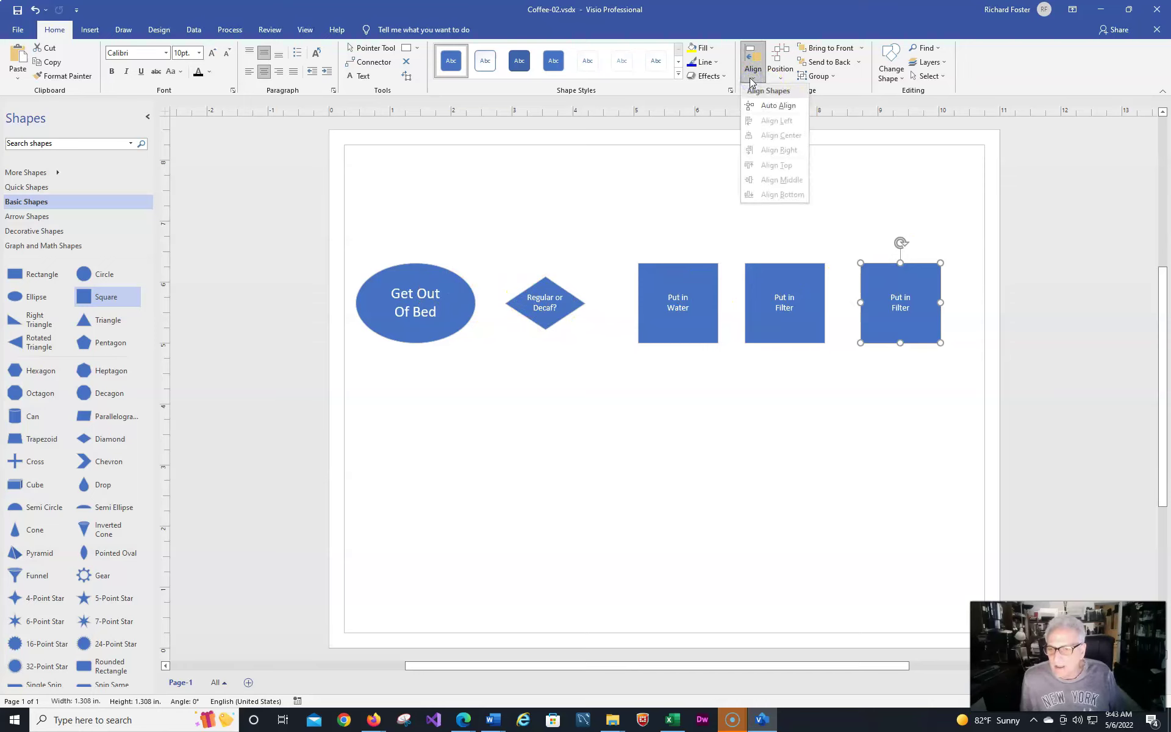
click(781, 81)
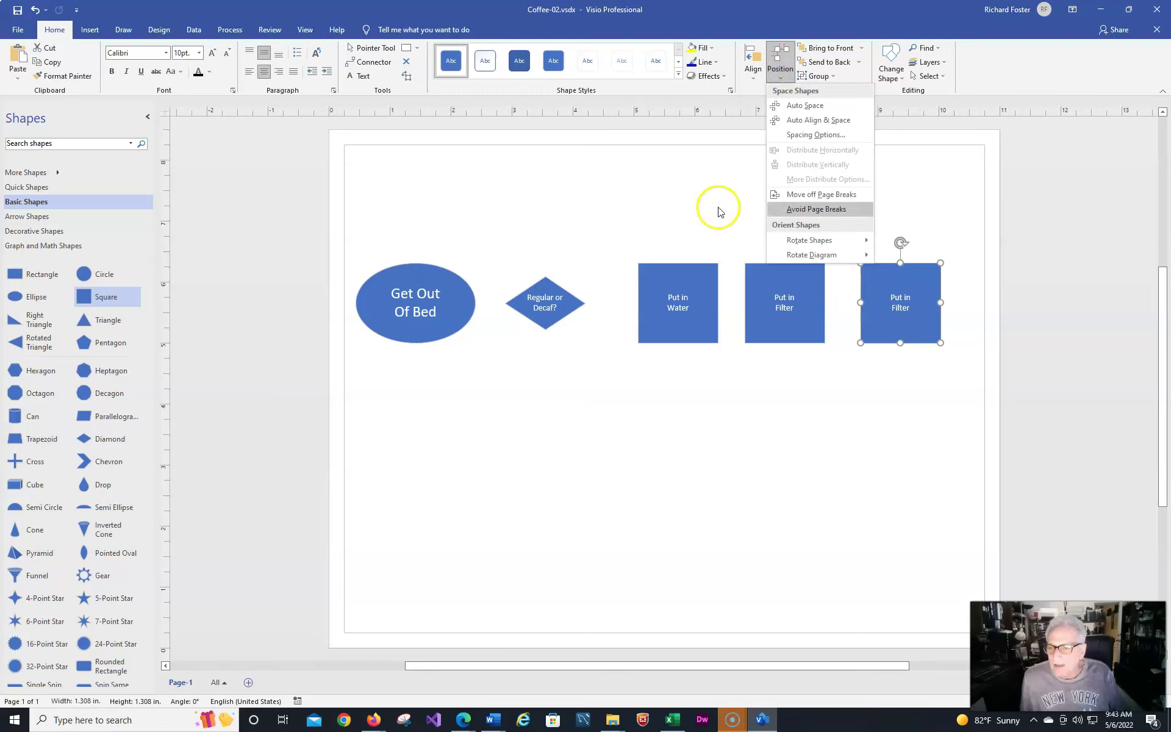
click(1102, 211)
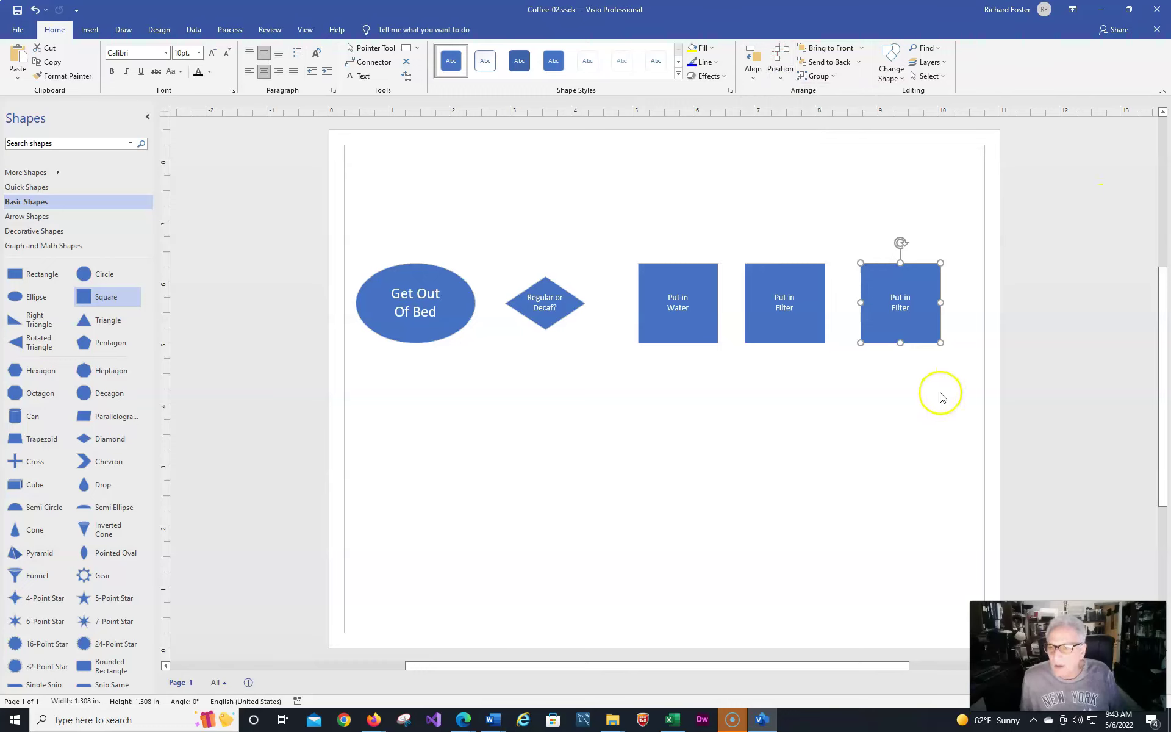
Replace the label of the last square in the row with "Put in Coffee"
click(437, 301)
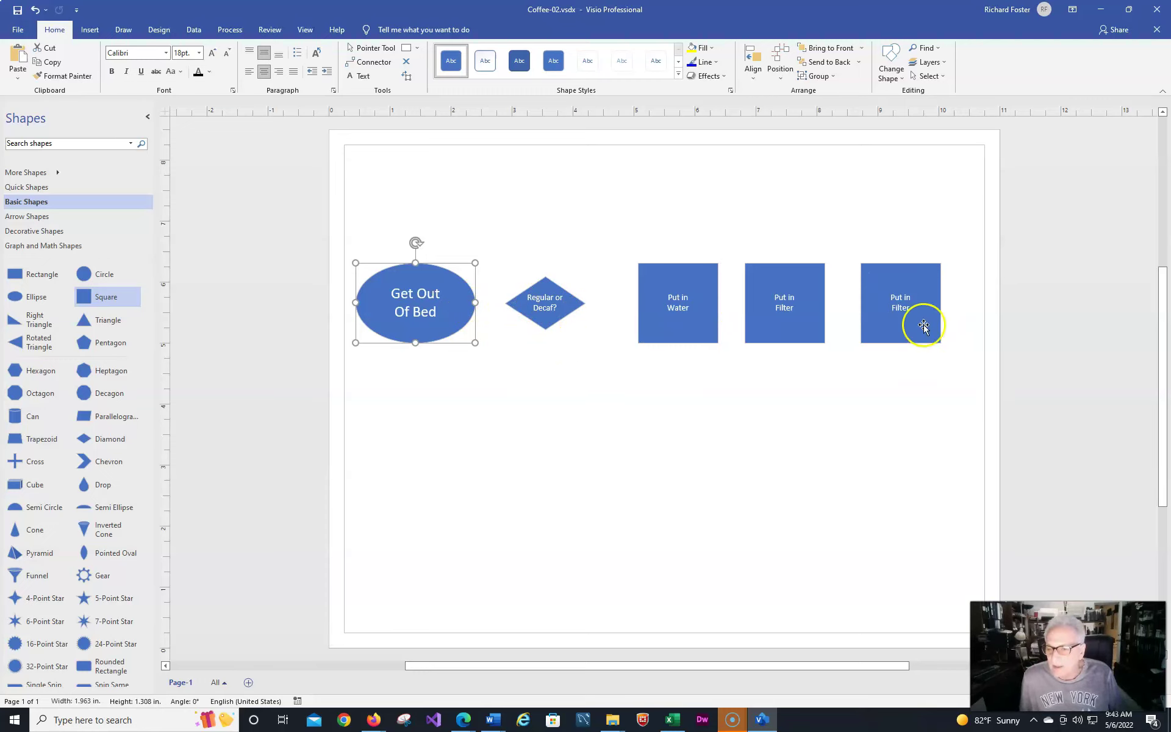
click(900, 307)
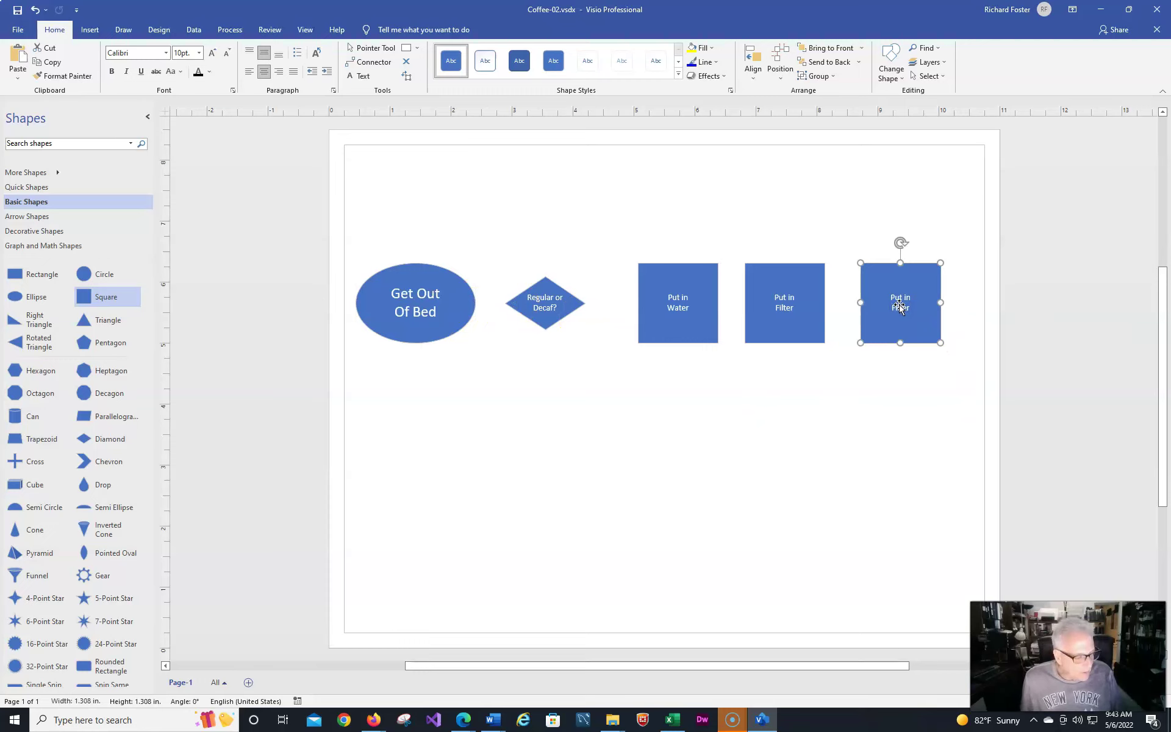
right_click(900, 307)
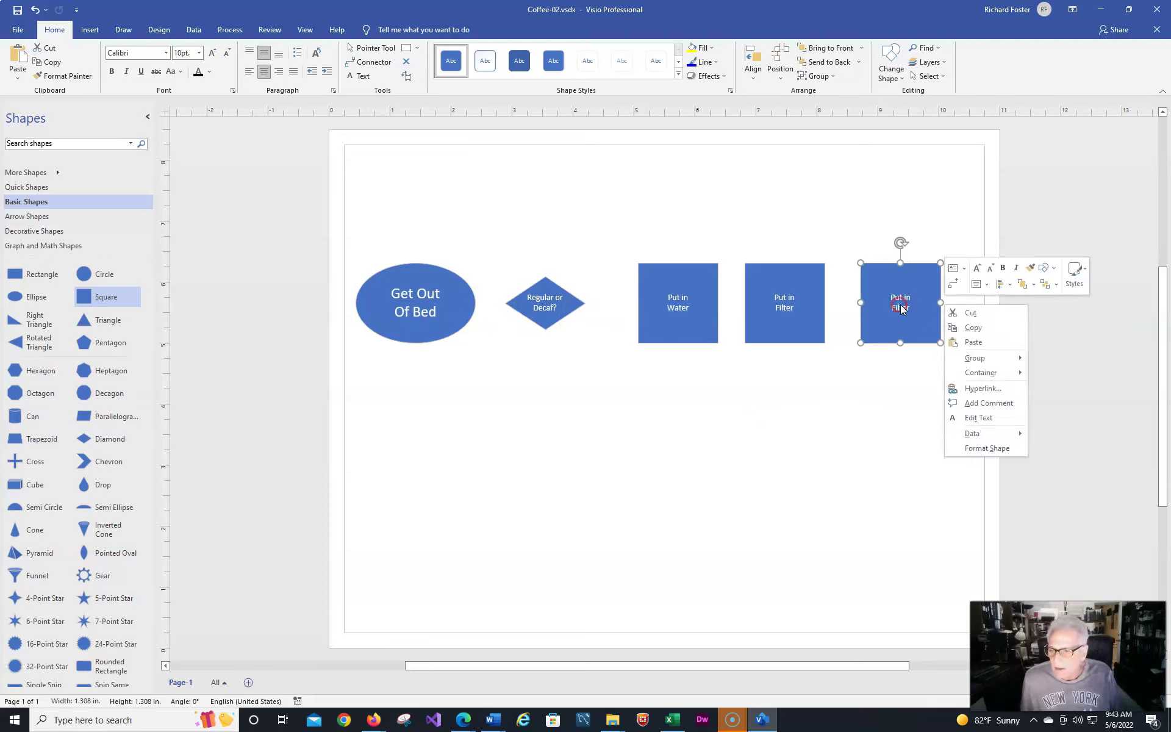
click(990, 417)
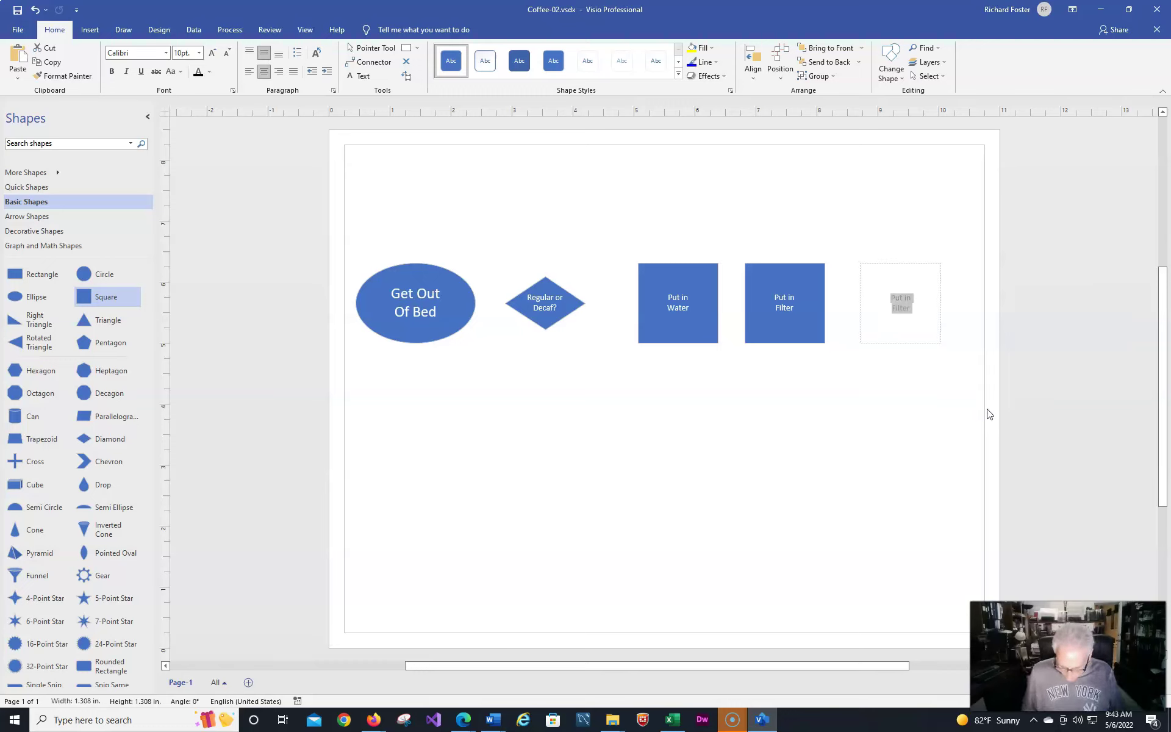
text(Put i)
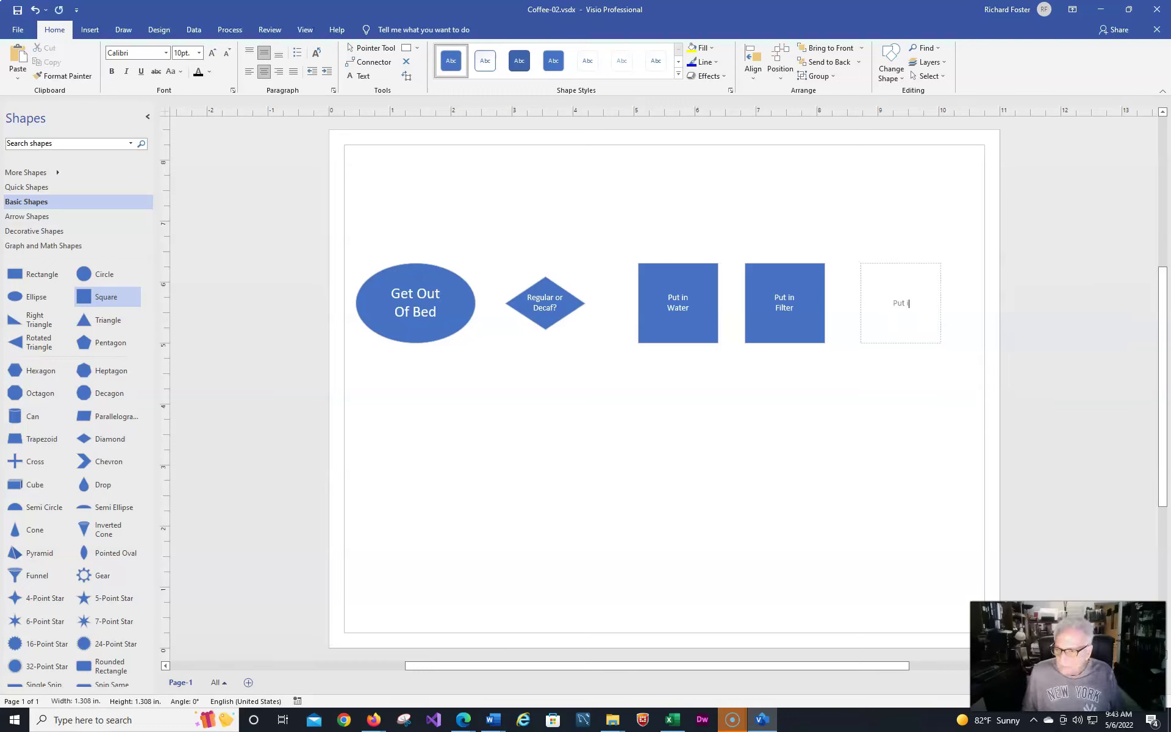
text(n Coffee)
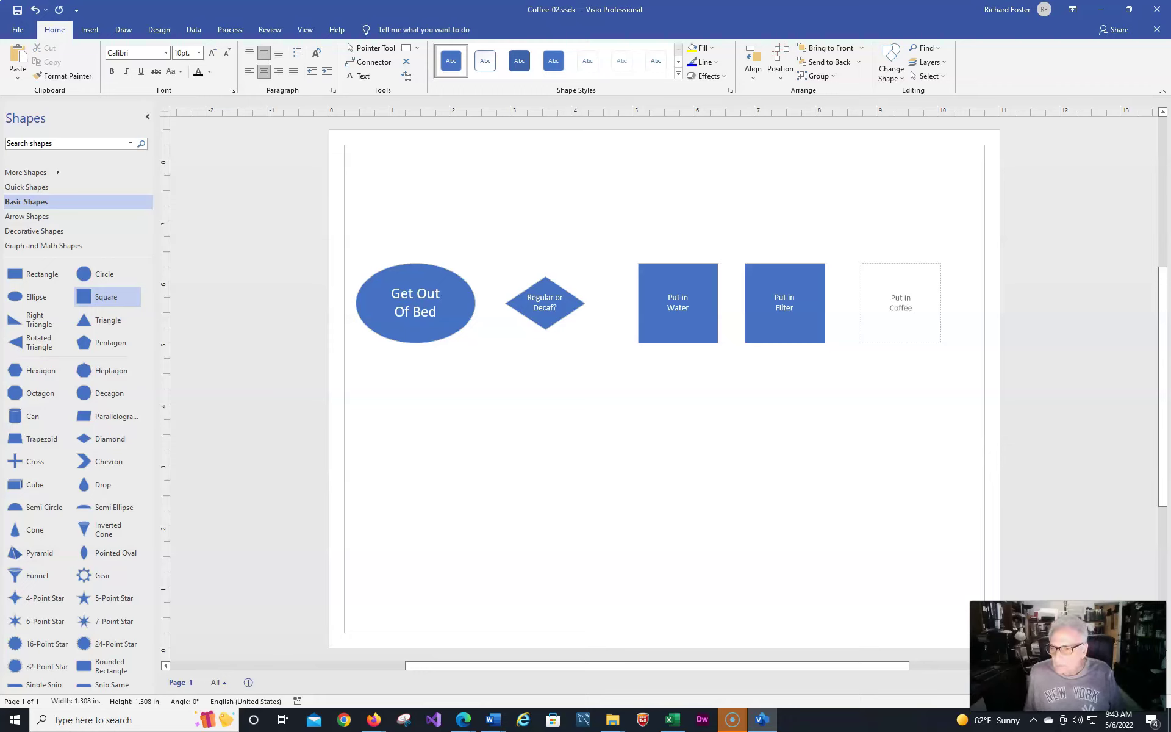
click(905, 426)
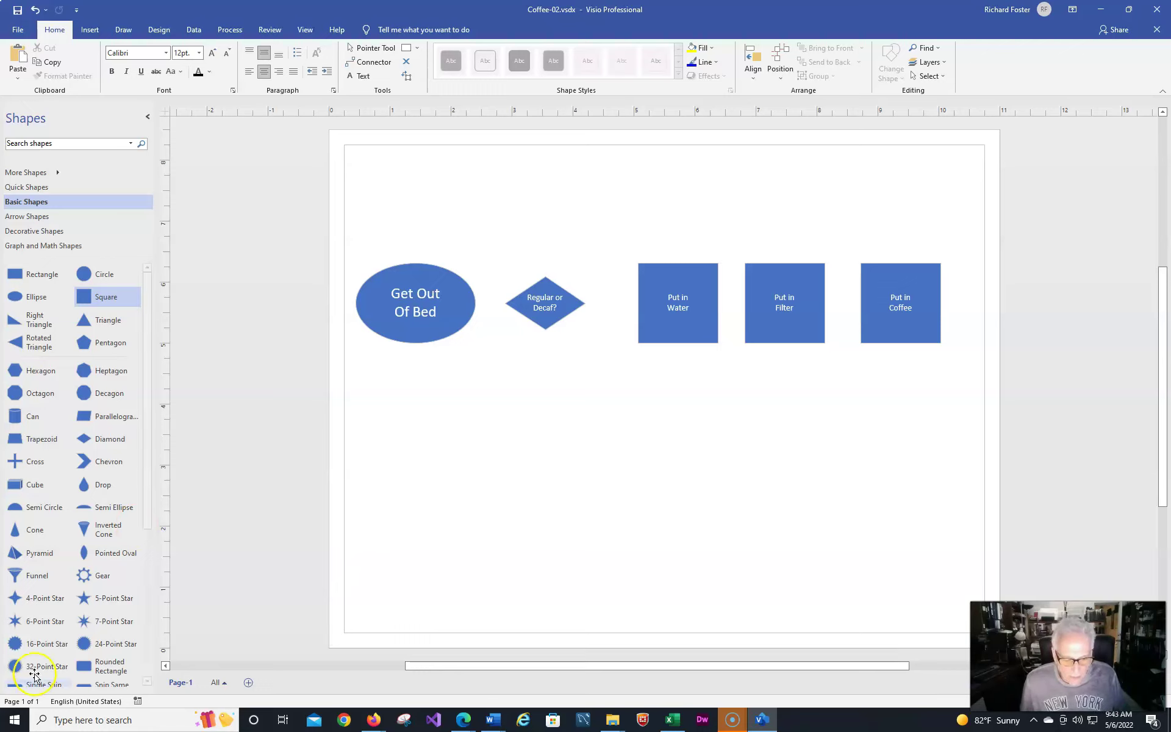
click(145, 504)
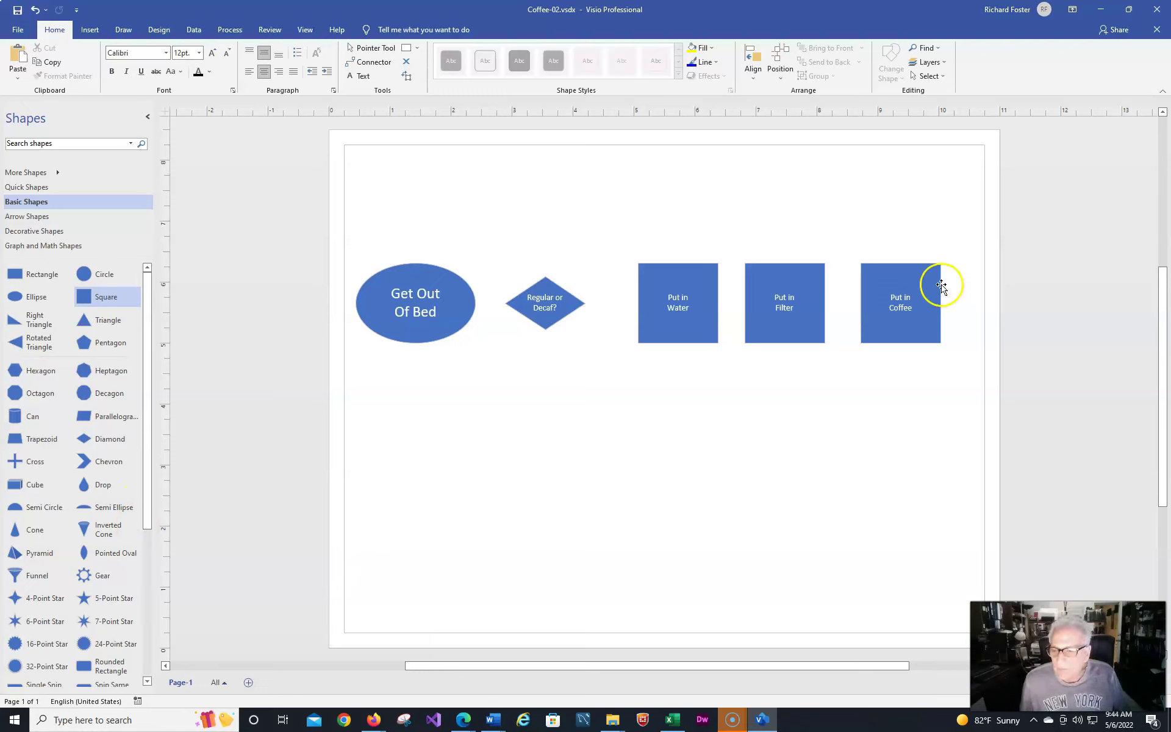
Duplicate the "Put in Coffee" square and place the copy directly below it, starting a second row
right_click(907, 285)
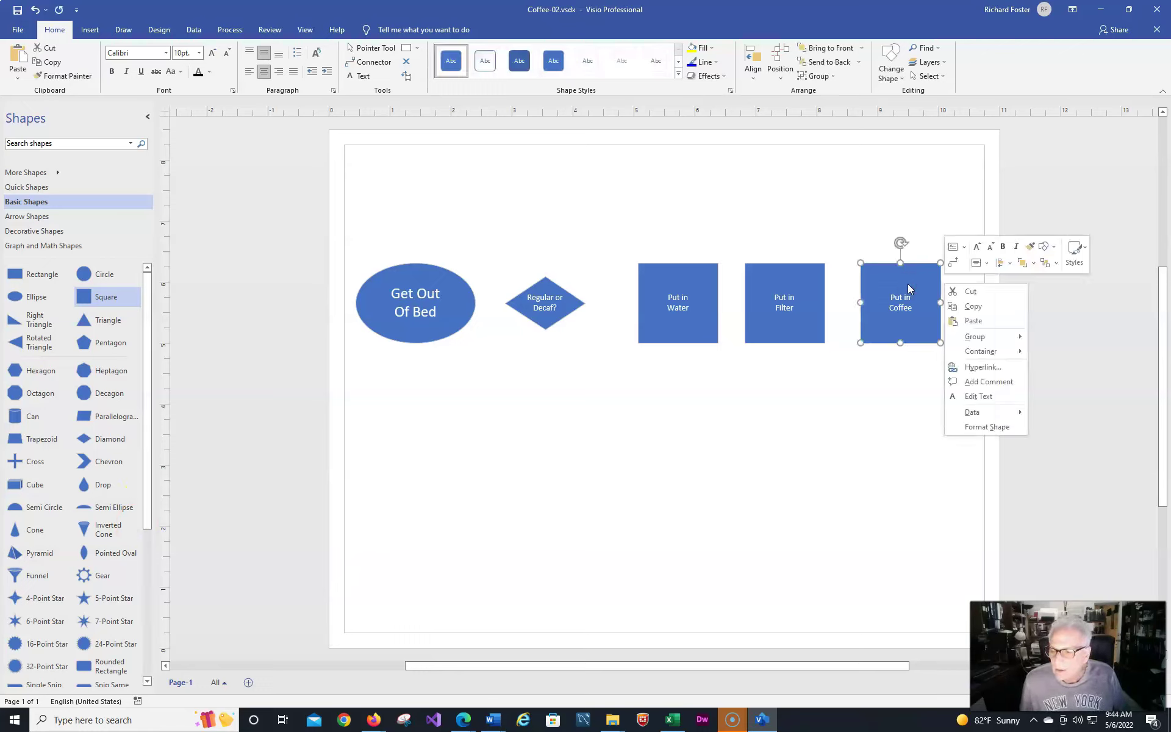
click(973, 305)
click(932, 283)
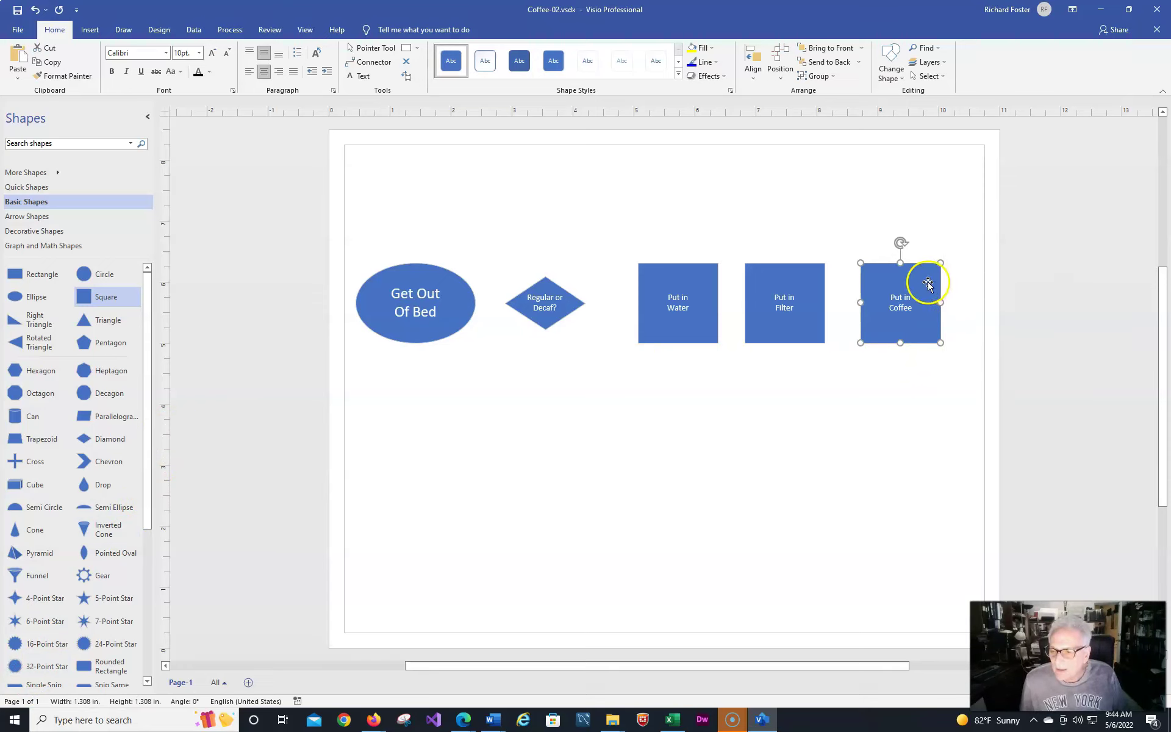
right_click(928, 283)
click(994, 324)
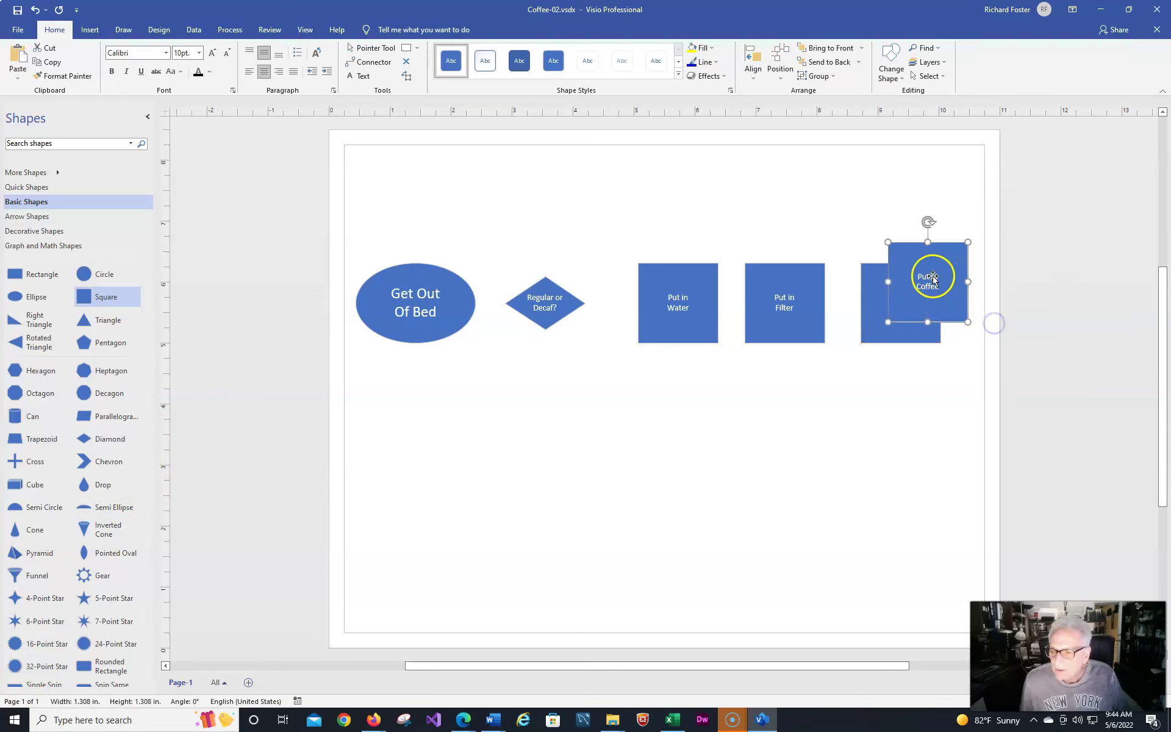
drag(932, 277, 906, 417)
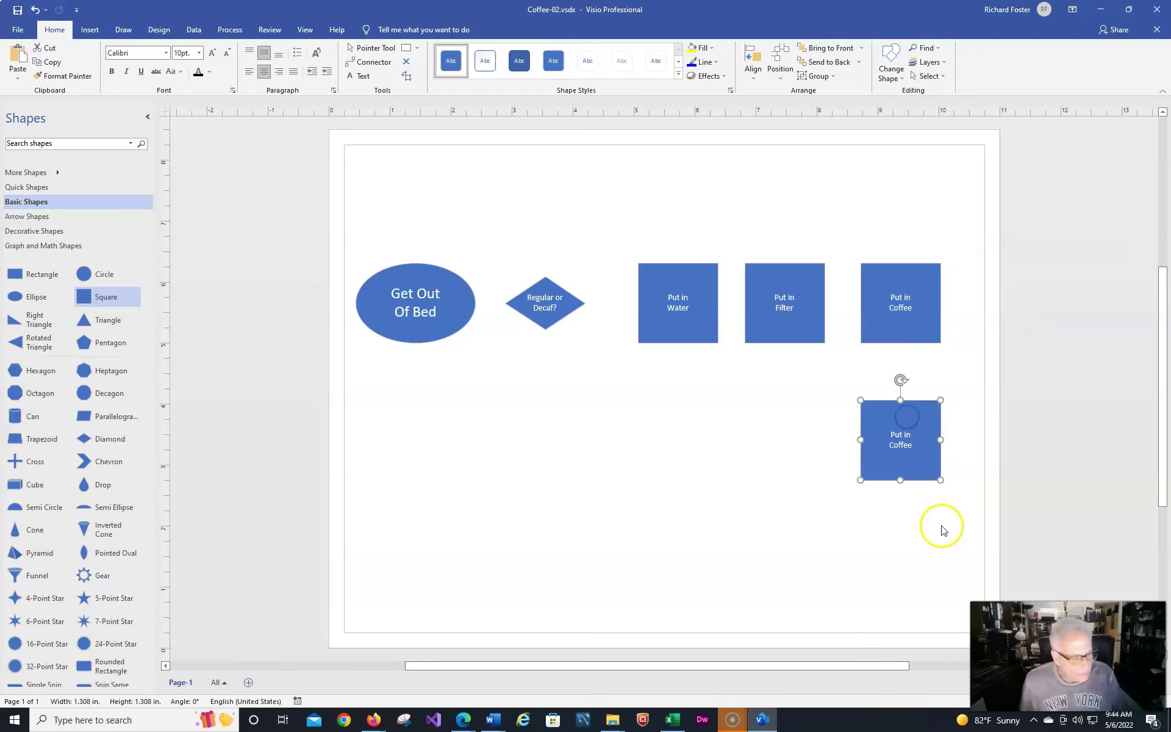
Paste another copy of the "Put in Coffee" square to the left of the lower one, slightly lower than it
right_click(758, 438)
click(788, 471)
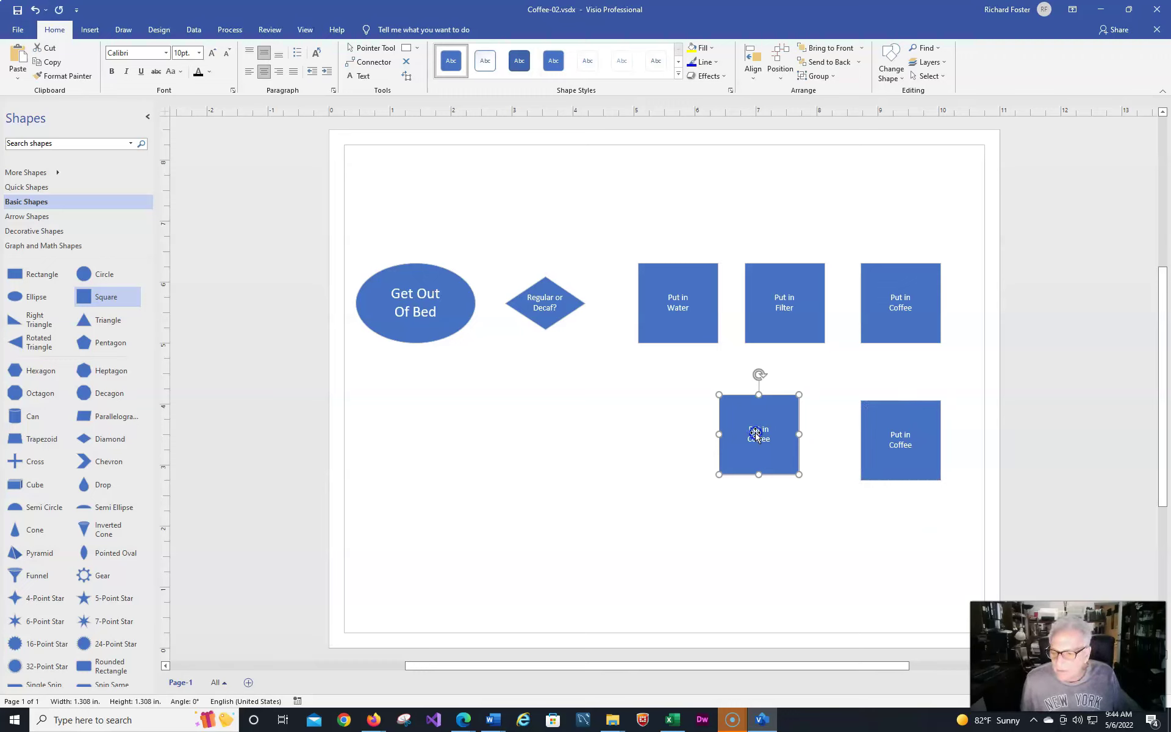
mouse_move(756, 435)
mouse_down()
mouse_move(759, 450)
mouse_move(763, 434)
mouse_up()
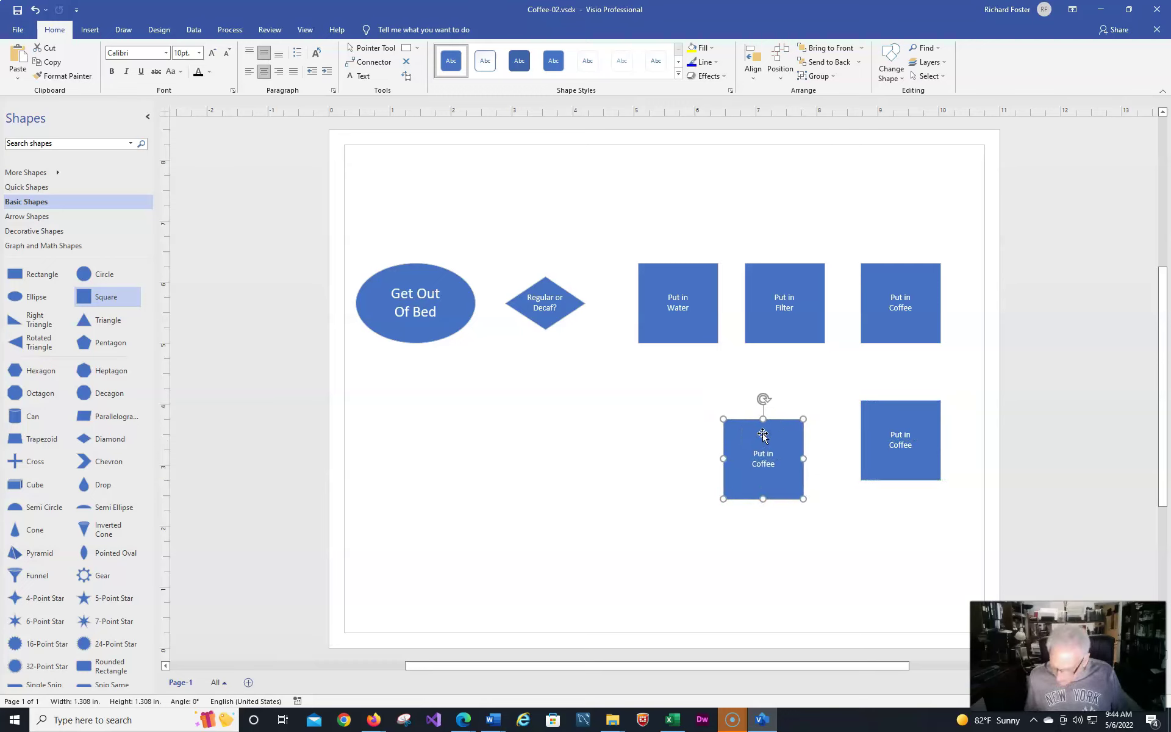
Align the tops of the two lower "Put in Coffee" squares, using the left one as the reference
shift+click(883, 413)
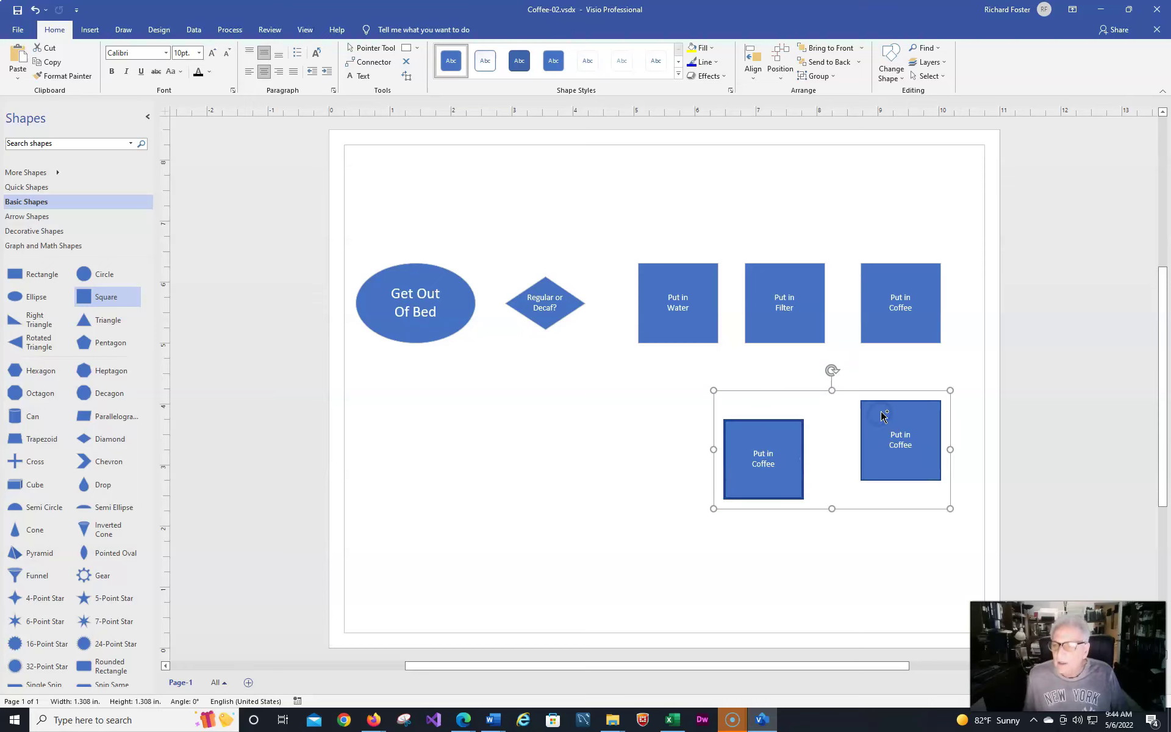
click(751, 79)
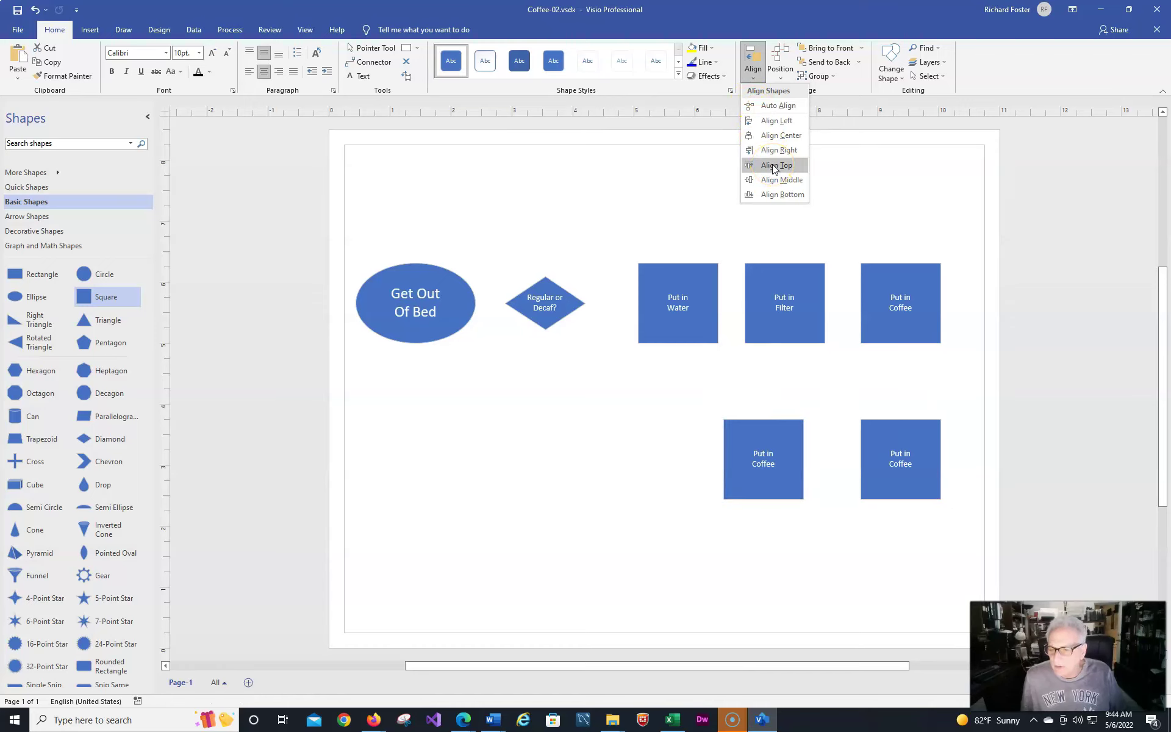
click(773, 166)
click(892, 575)
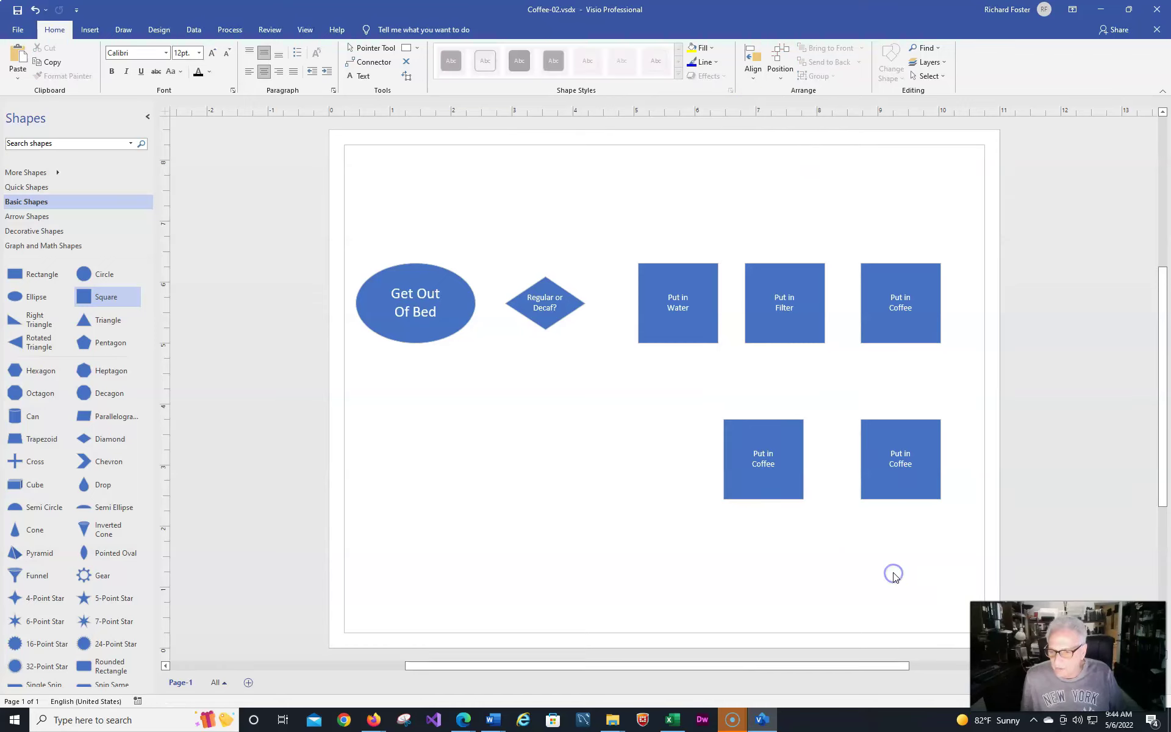